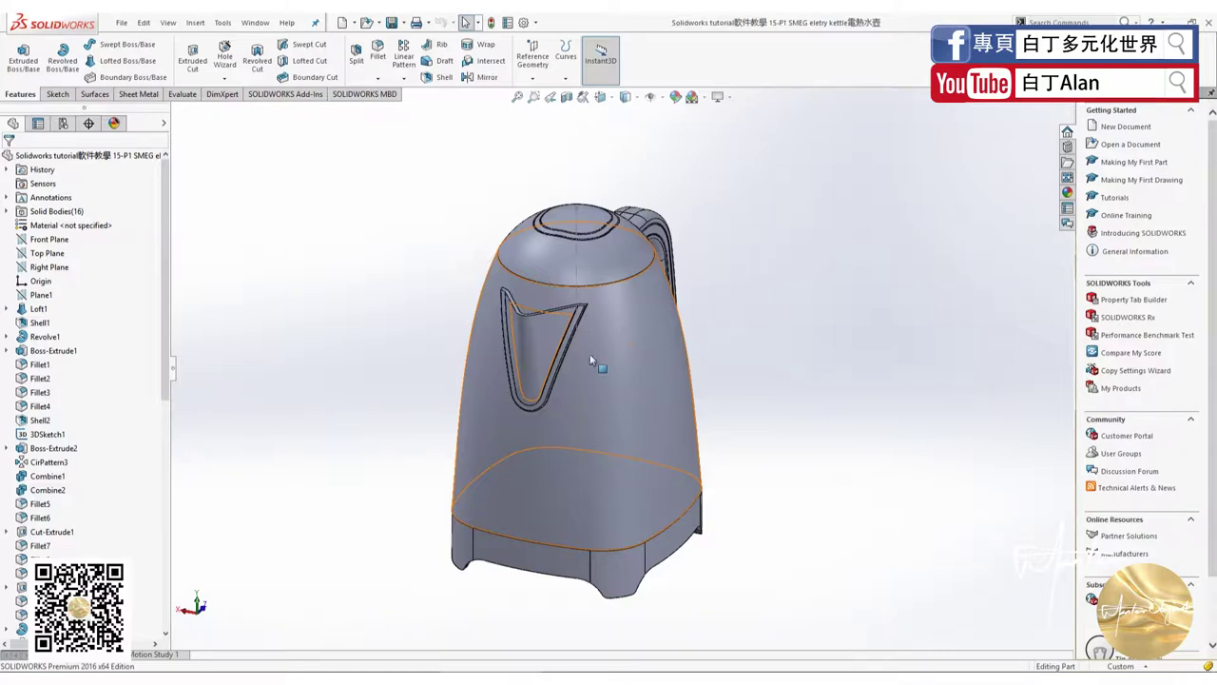
Rotate the kettle, clear the selection and look through the File and Edit menus.
key(Left)
key(Left)
click(324, 215)
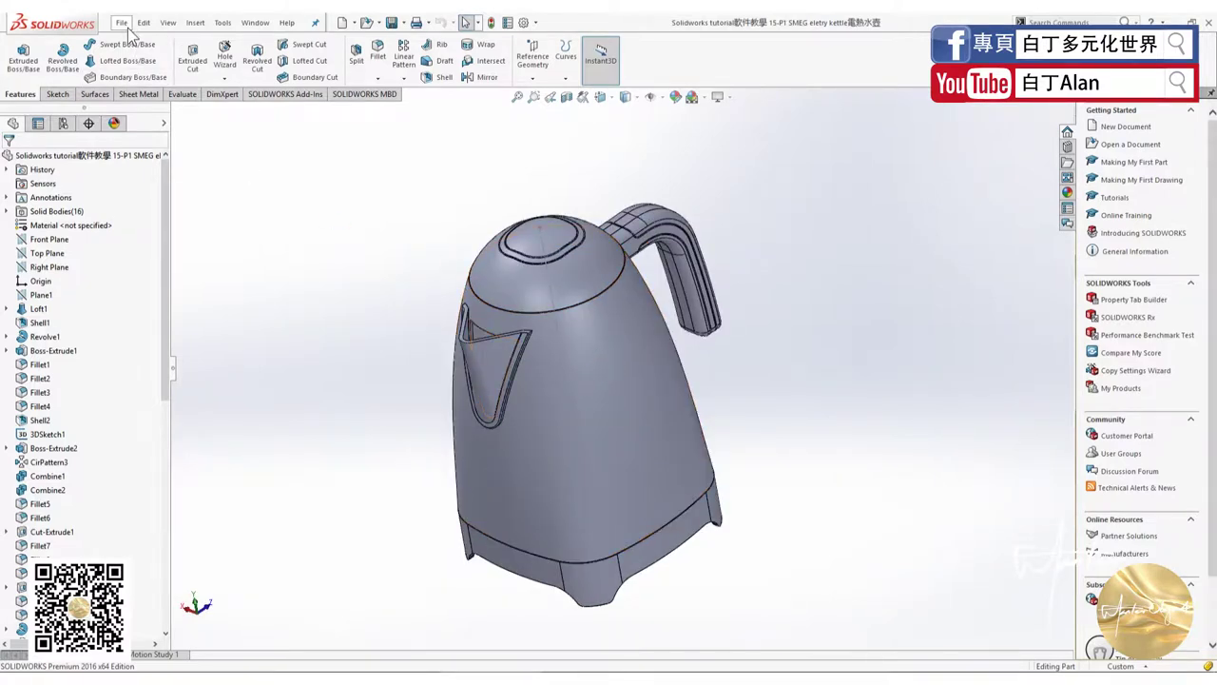
click(123, 23)
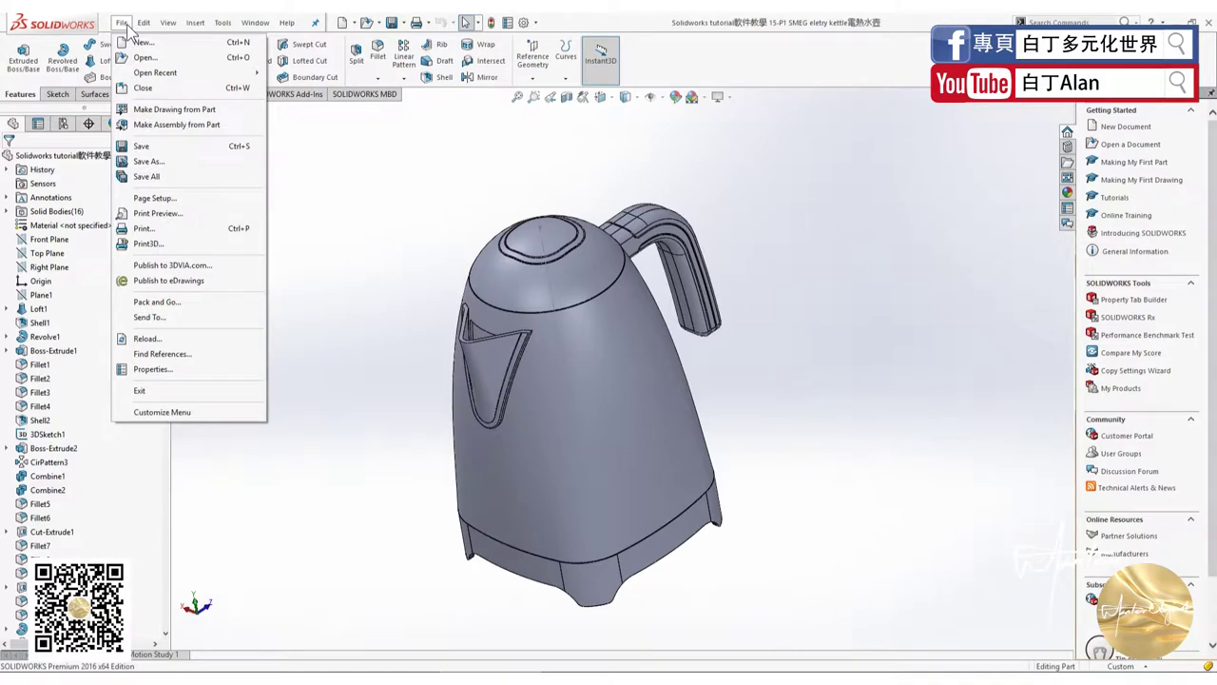
key(Escape)
key(alt+e)
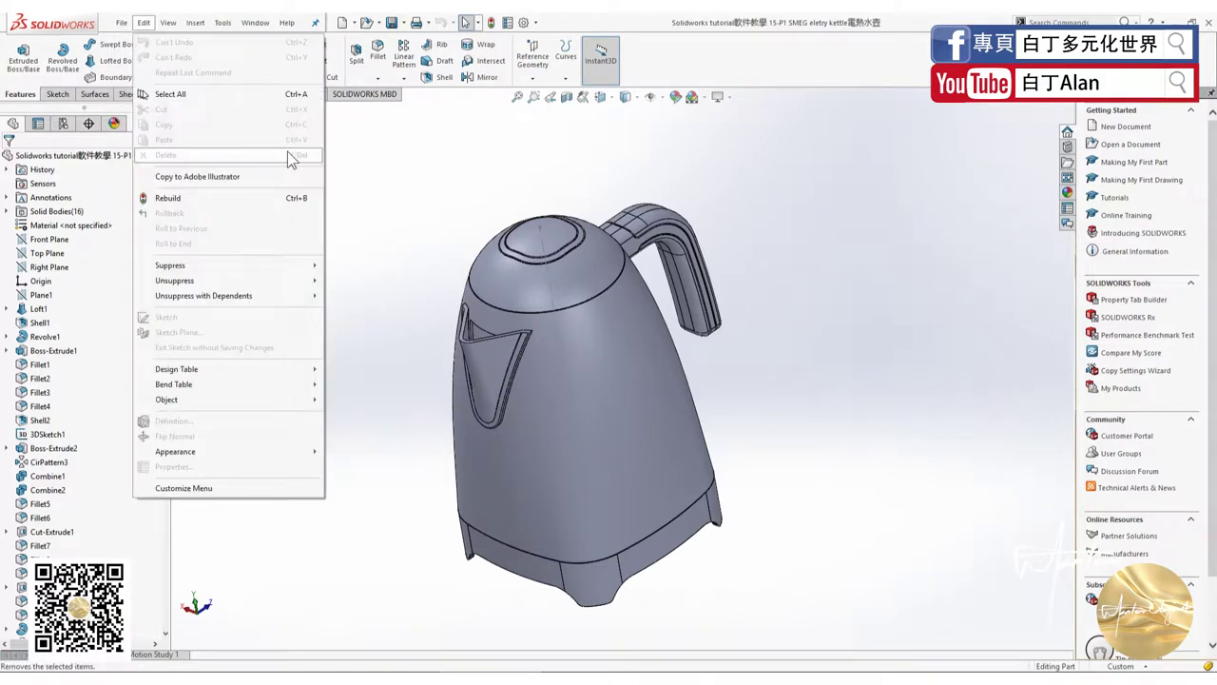
click(416, 176)
Toggle the File menu, check the sketching tools, then return to Features and reopen File.
click(121, 24)
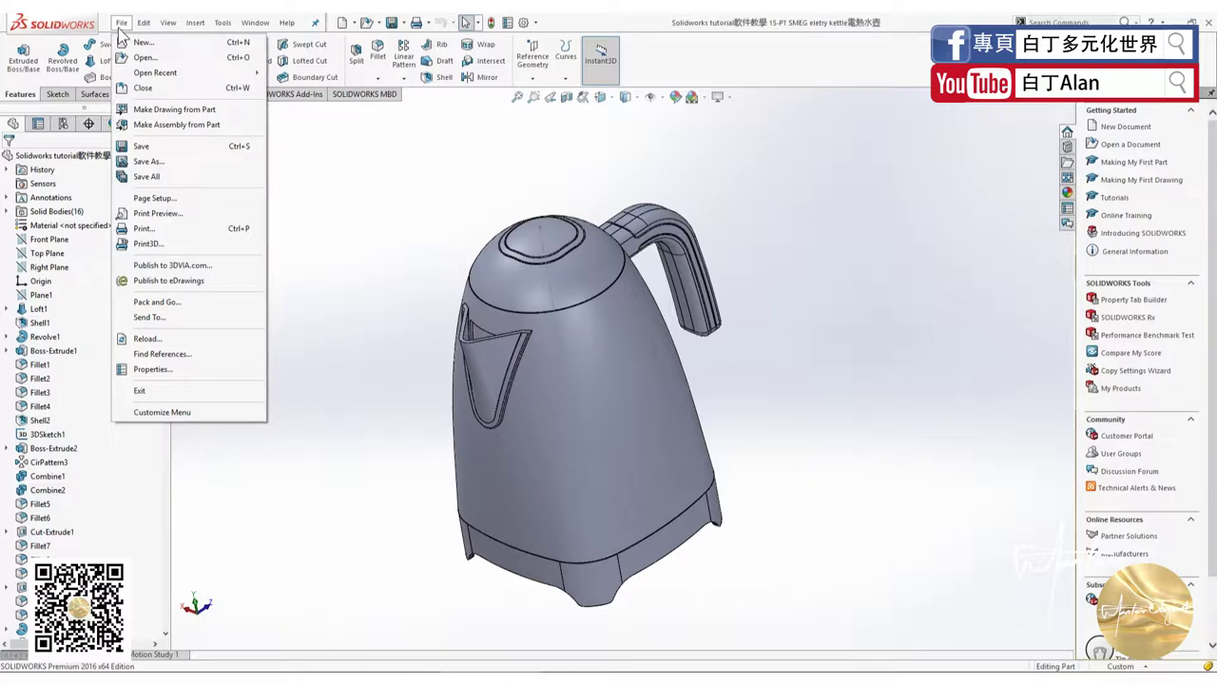
click(122, 24)
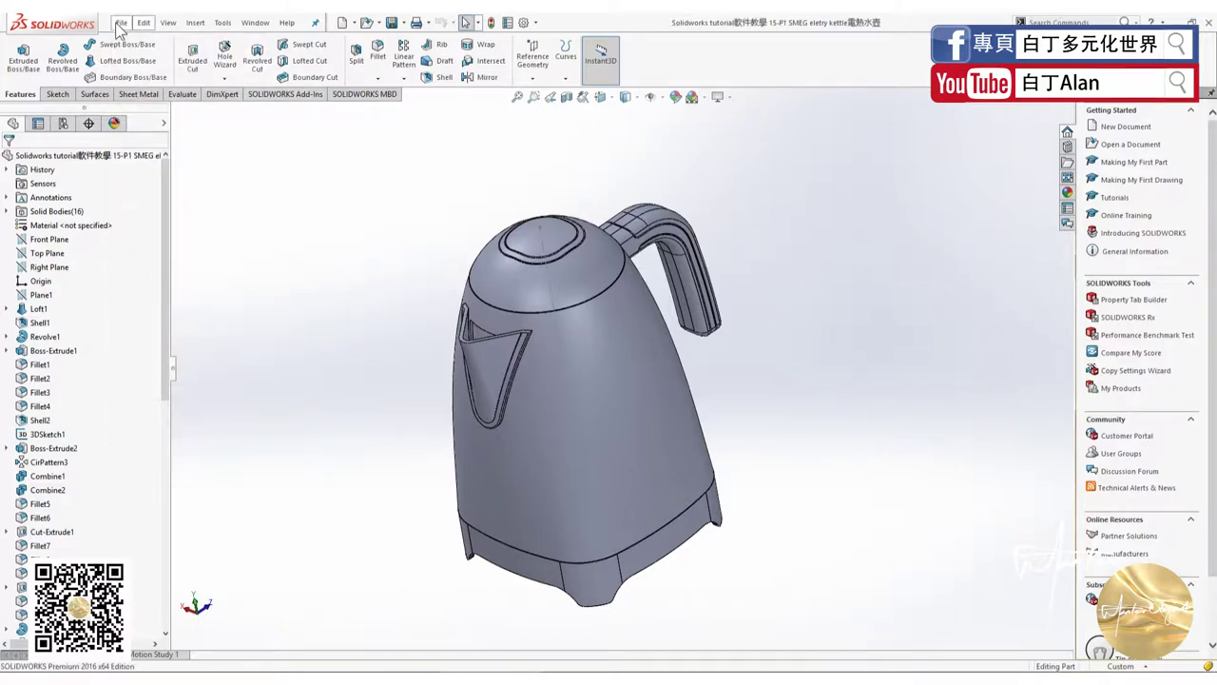
click(120, 25)
click(121, 27)
click(122, 26)
click(342, 199)
click(58, 95)
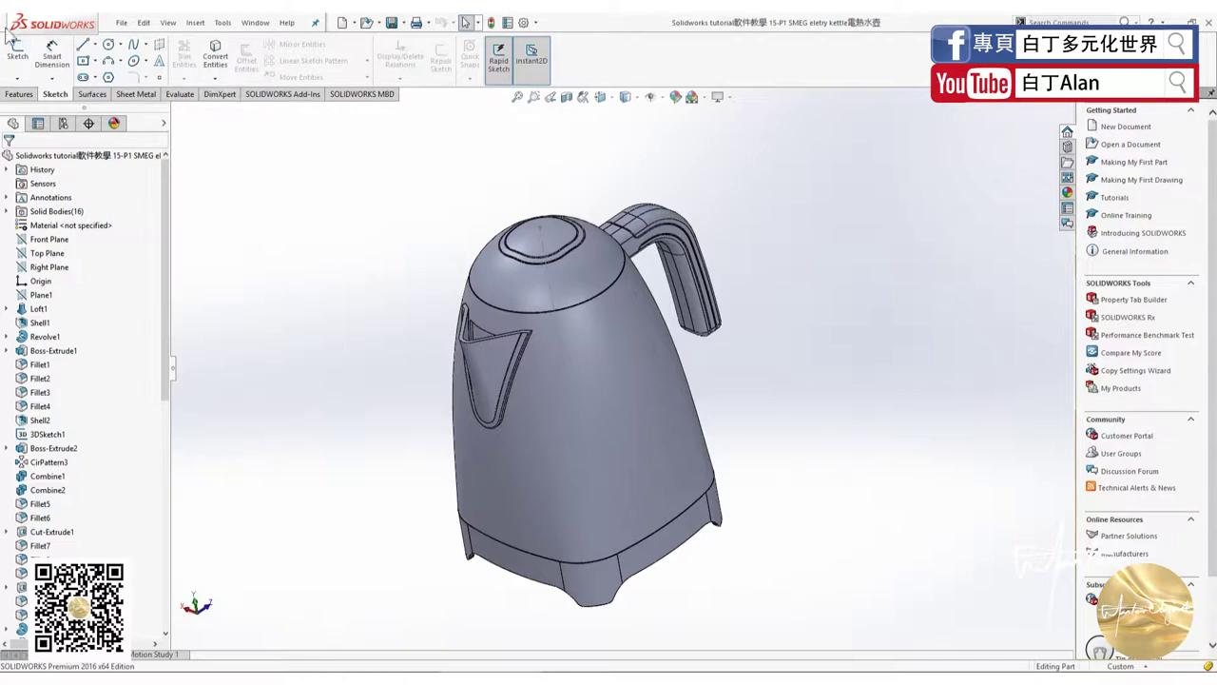
click(31, 96)
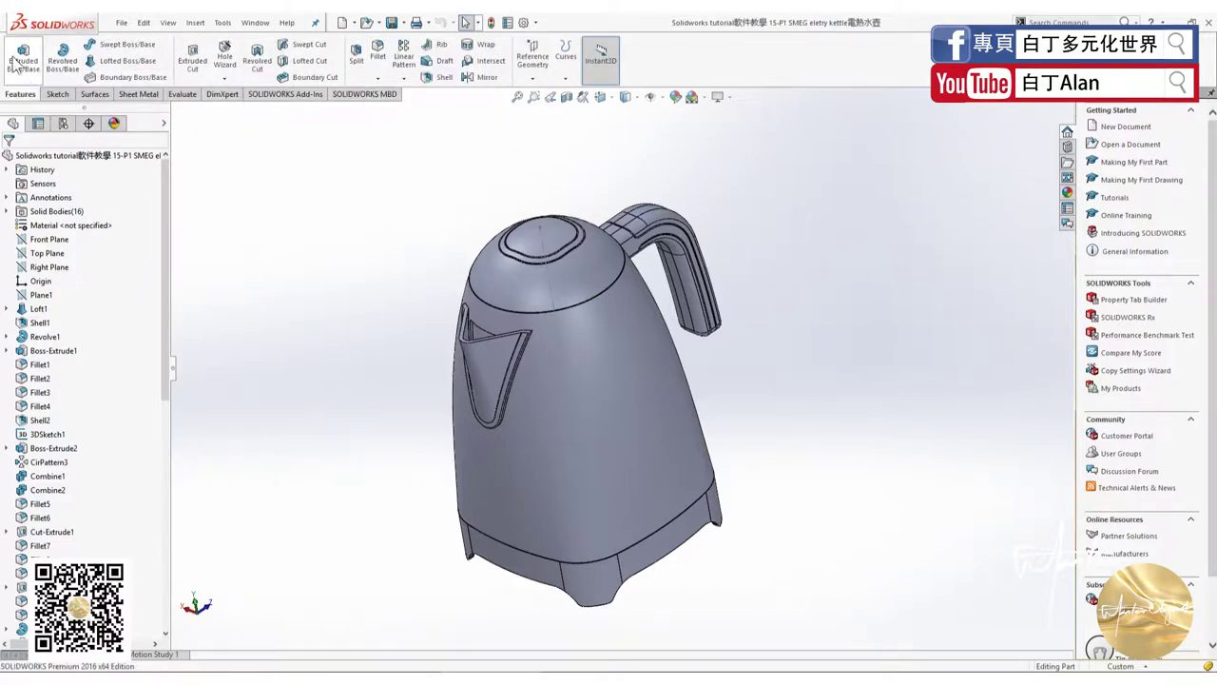
click(120, 23)
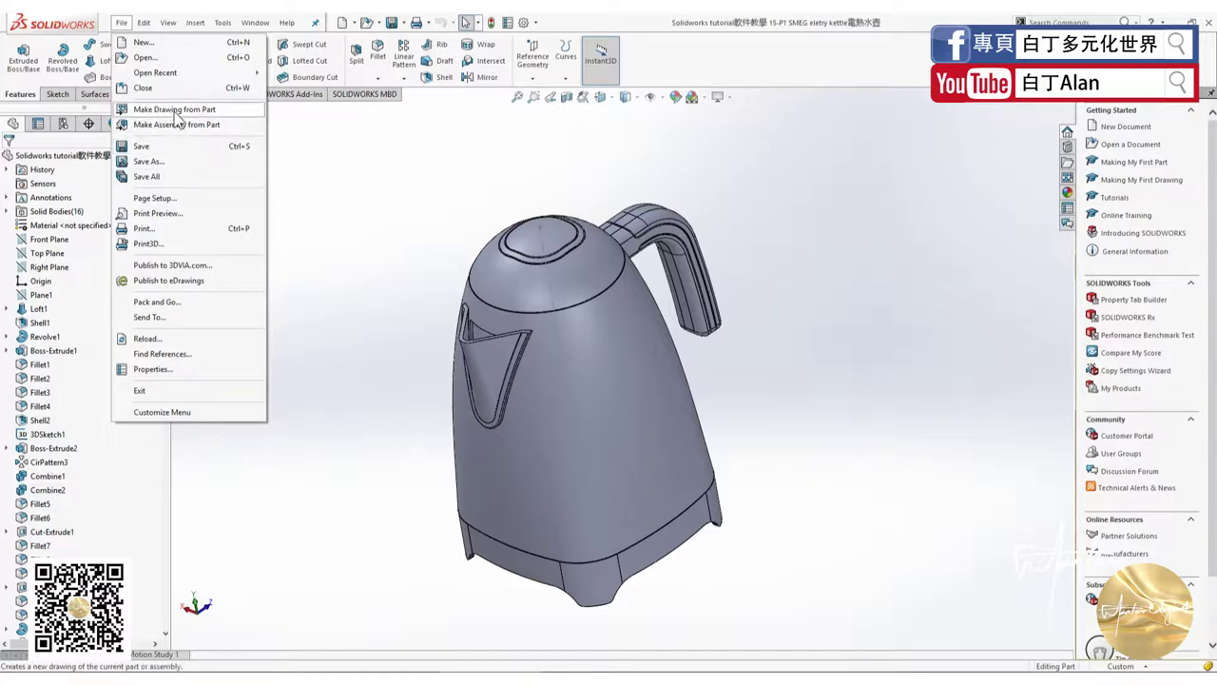
Make a drawing from the kettle part with a standard sheet size and format.
click(176, 110)
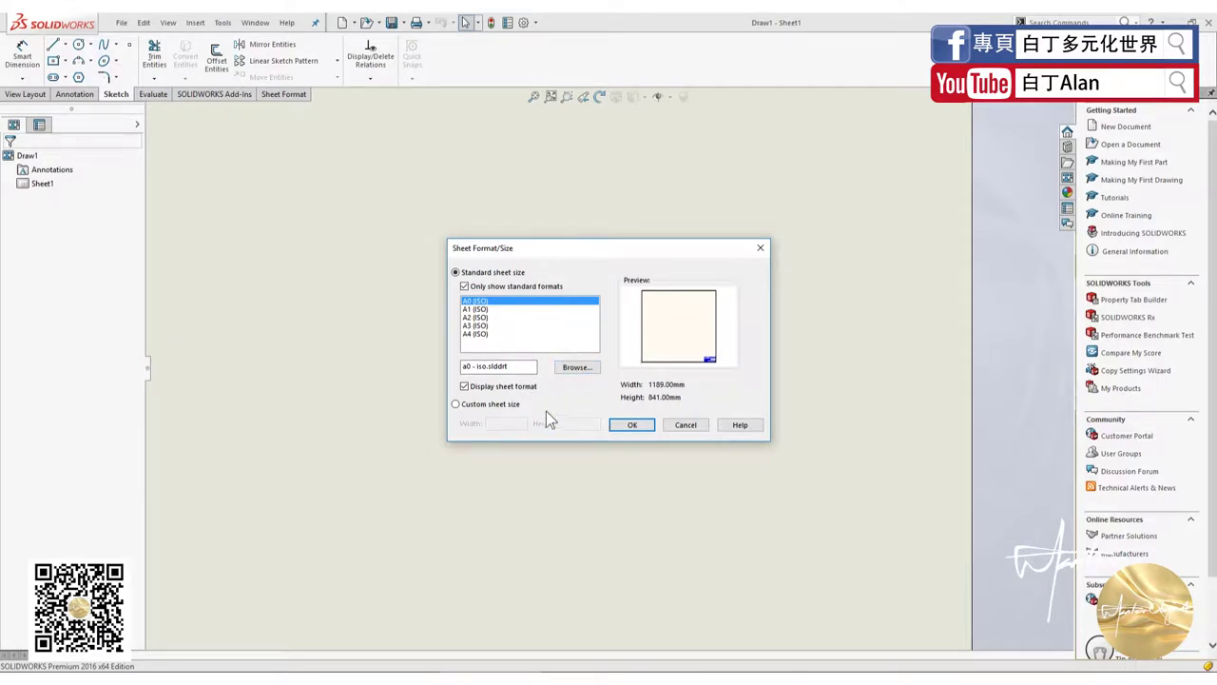
click(489, 406)
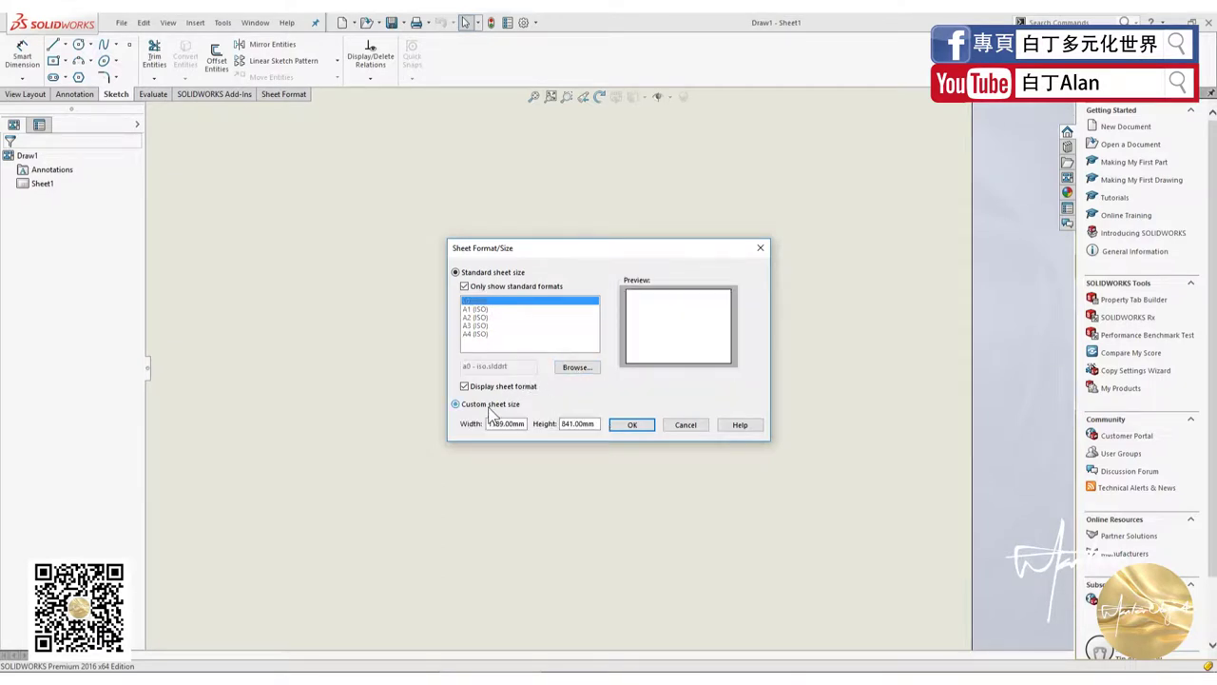
click(456, 273)
click(628, 425)
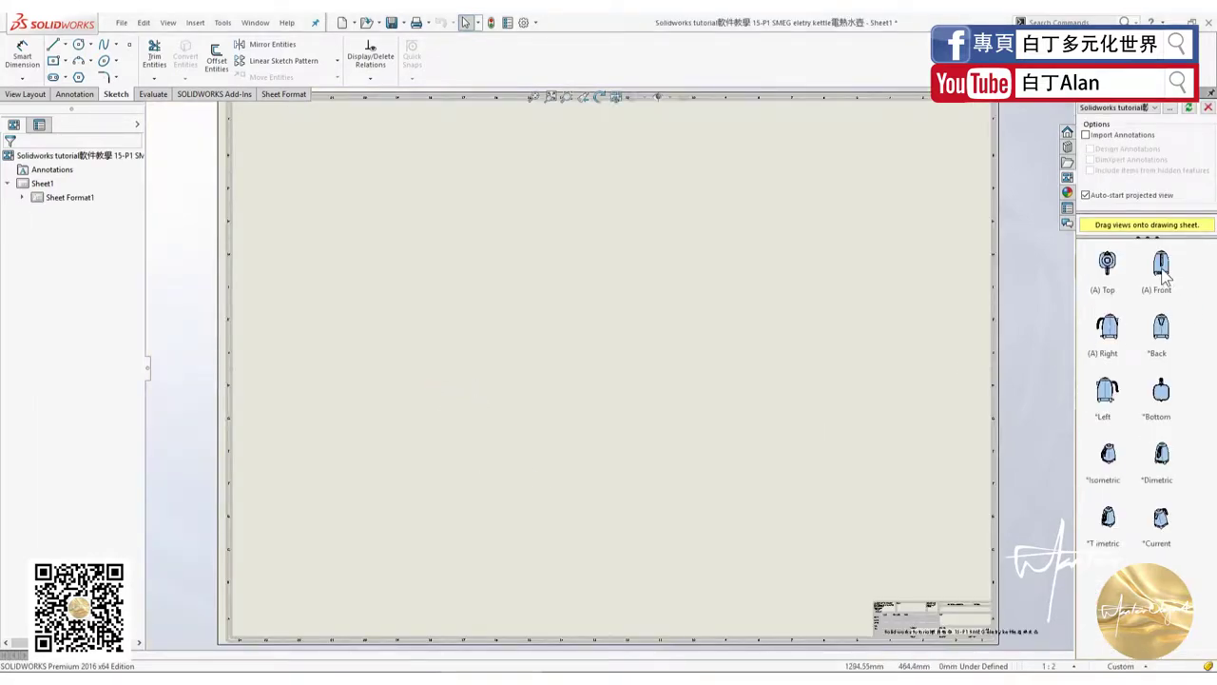
key(f)
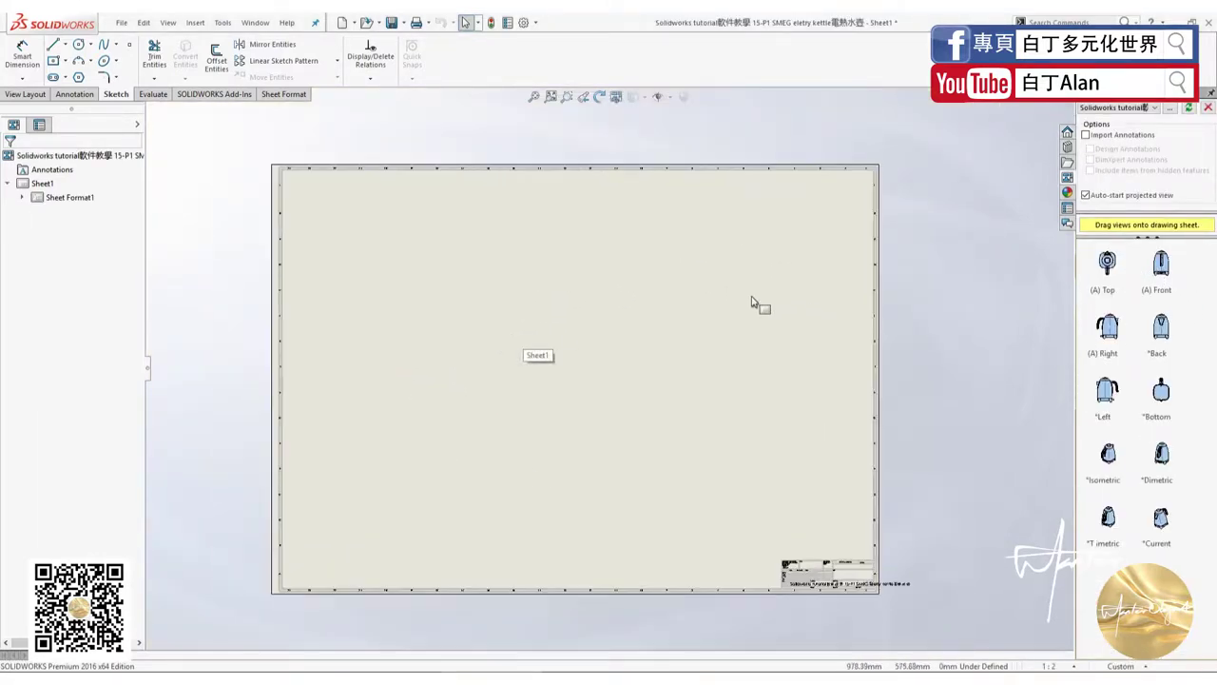
click(122, 22)
click(147, 134)
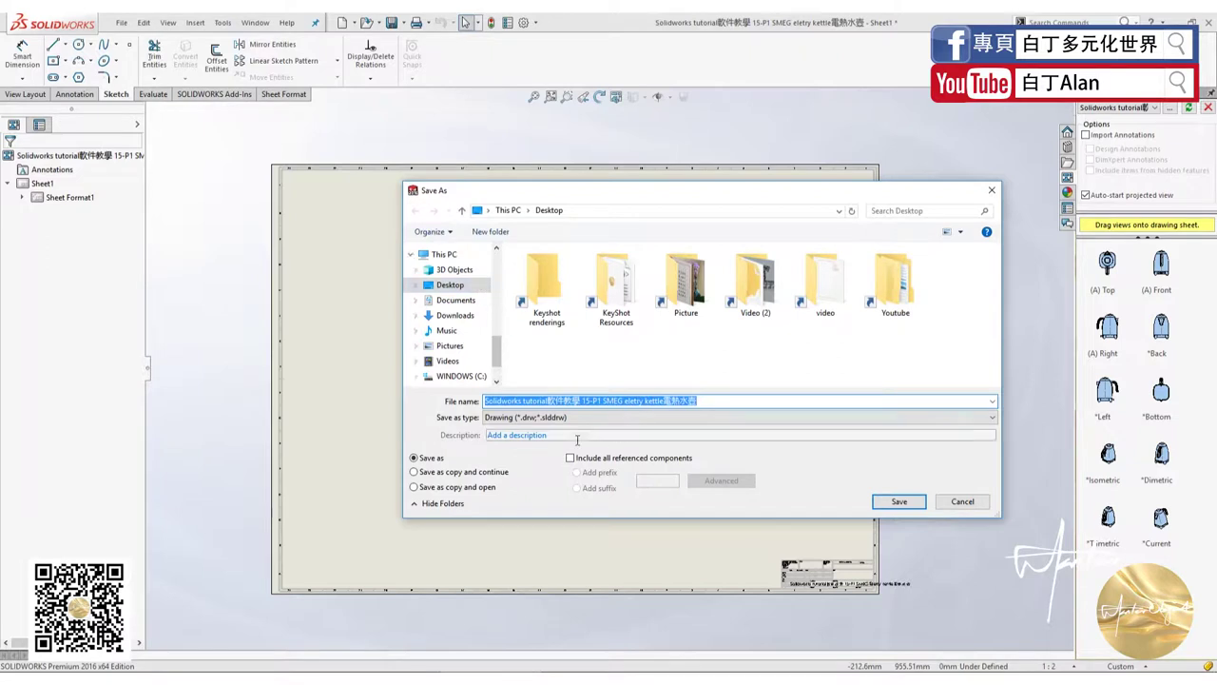
click(571, 416)
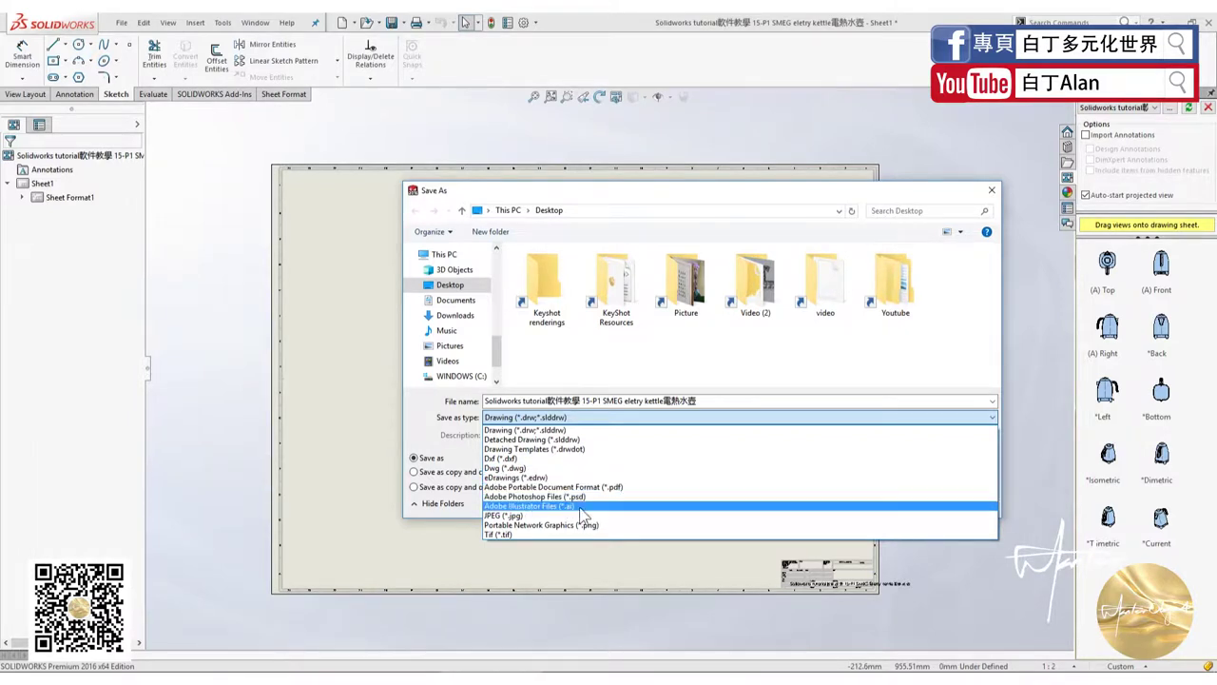
click(860, 365)
click(962, 500)
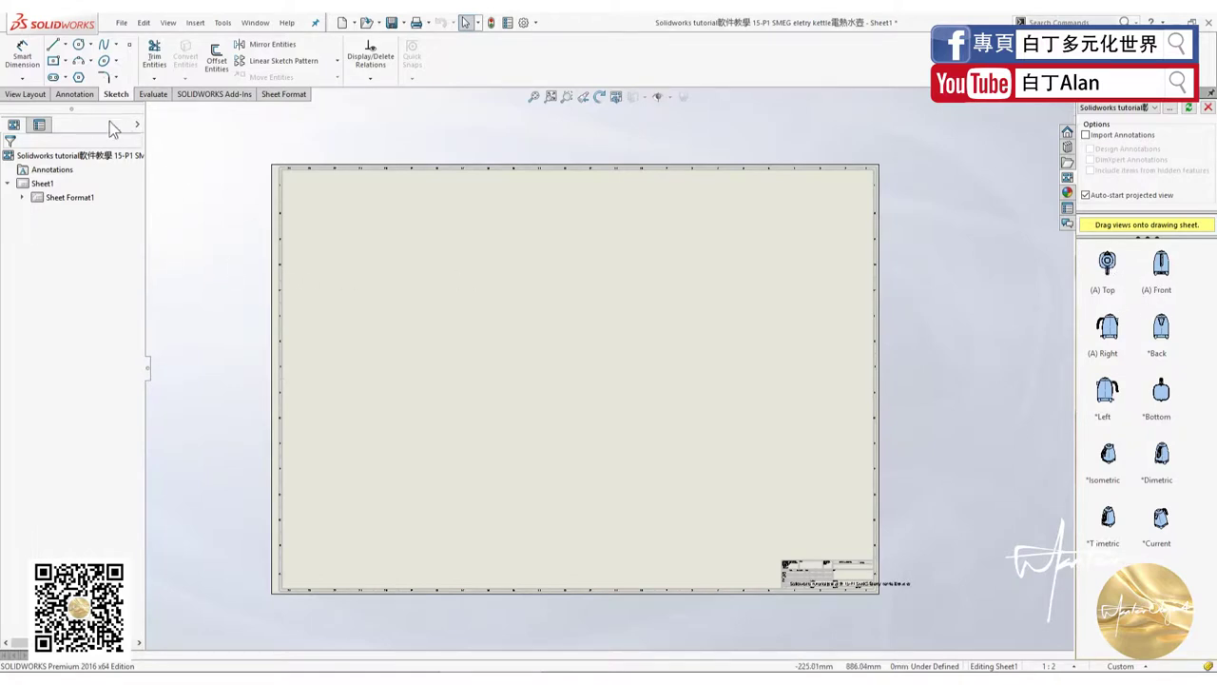
Drag the kettle's Left view from the View Palette onto the sheet centre.
click(32, 95)
click(19, 59)
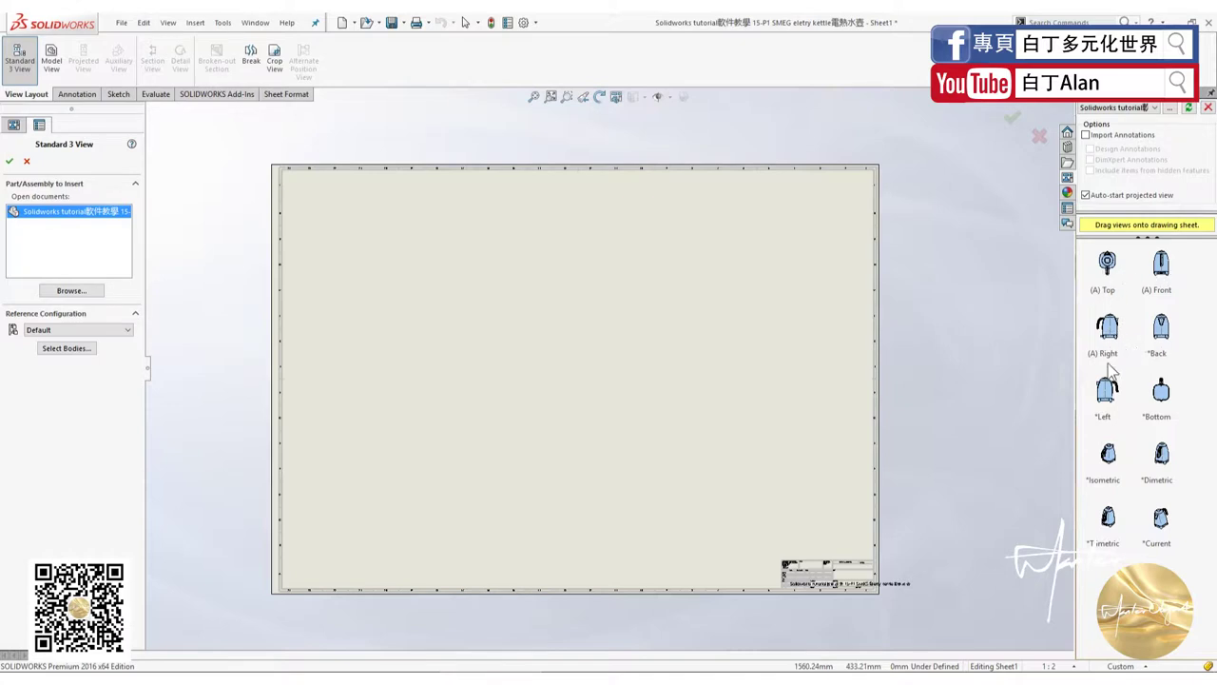
drag(1106, 401, 1065, 398)
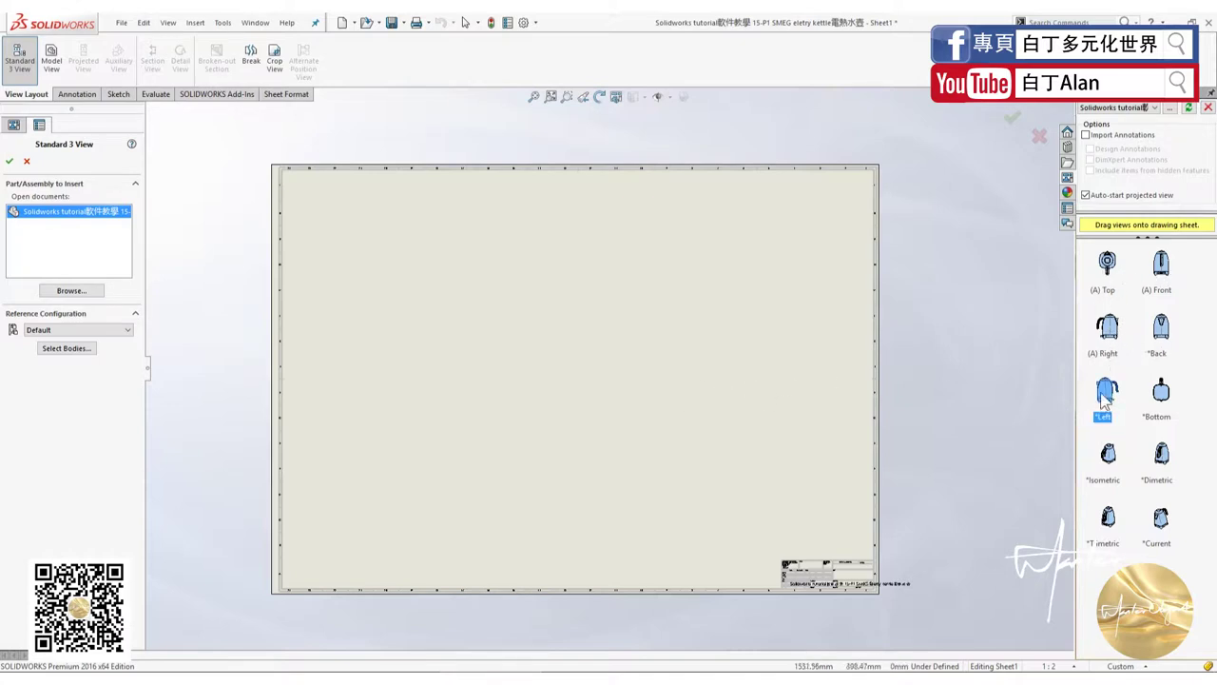
drag(1065, 397, 660, 377)
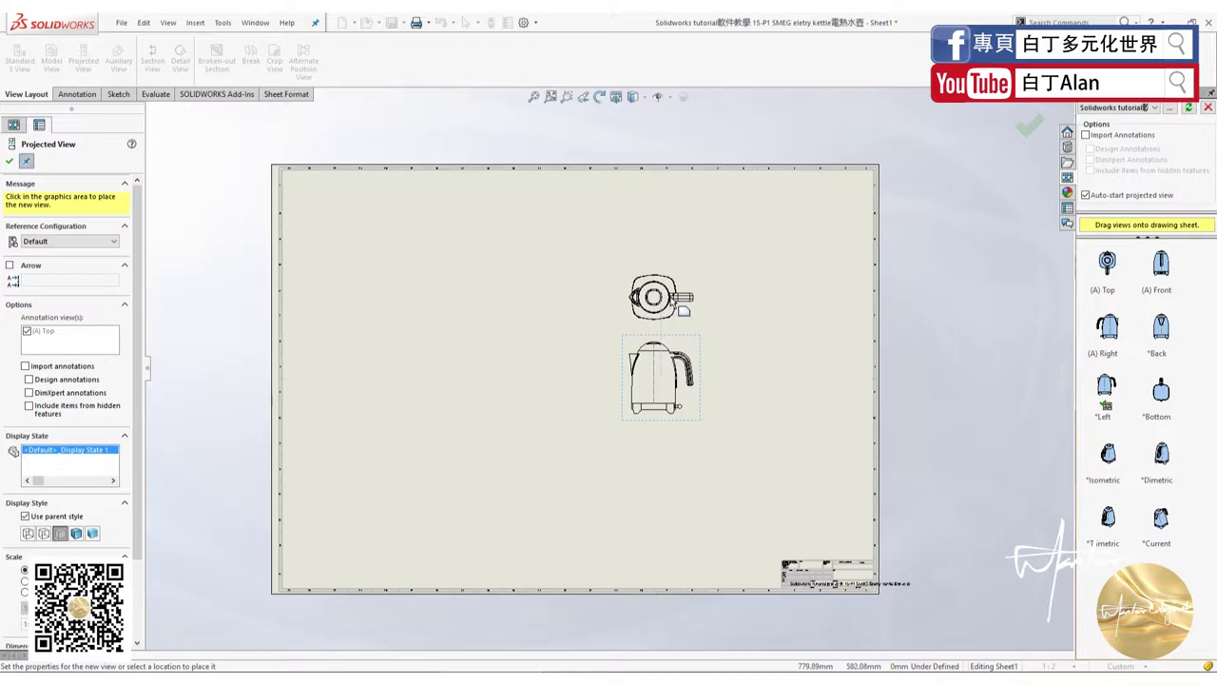
Project top, side and angled views from the Left view and finish placing them.
click(675, 299)
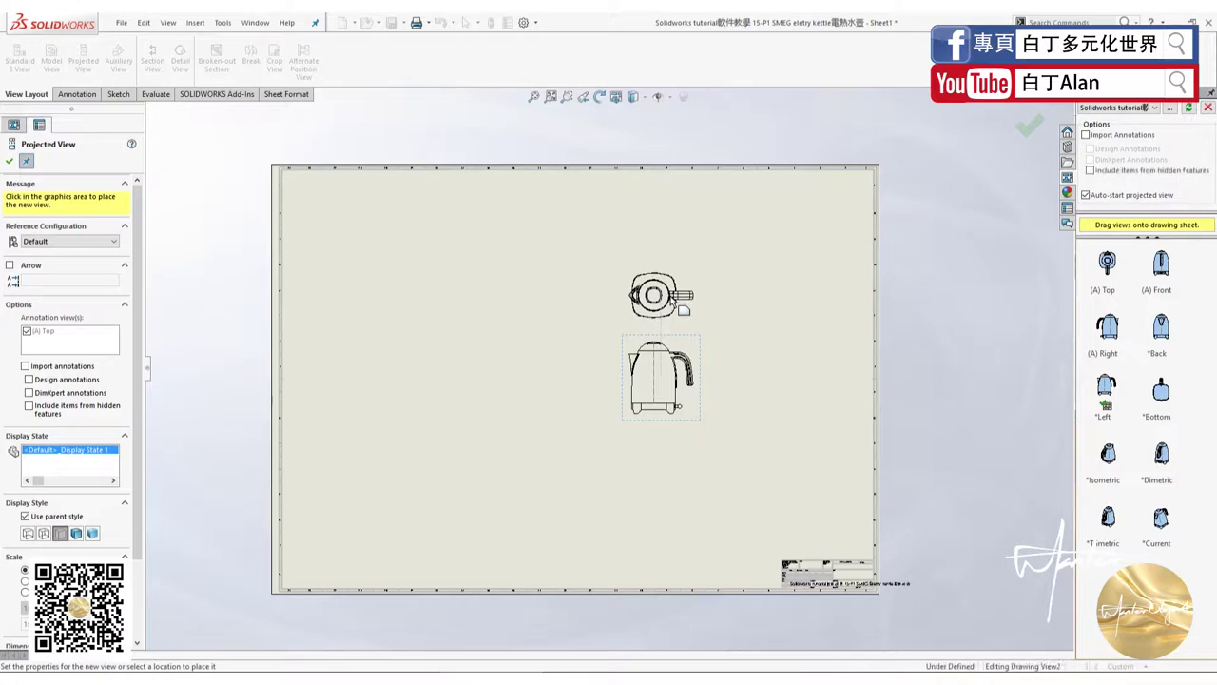
click(584, 379)
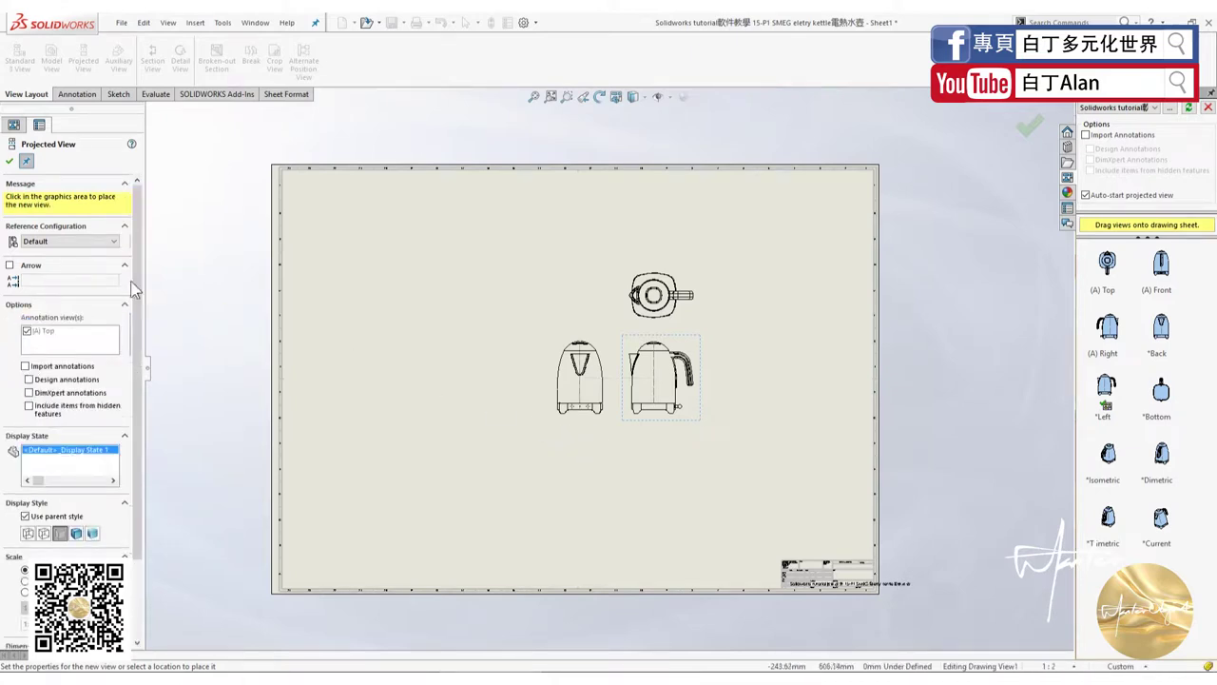
click(552, 281)
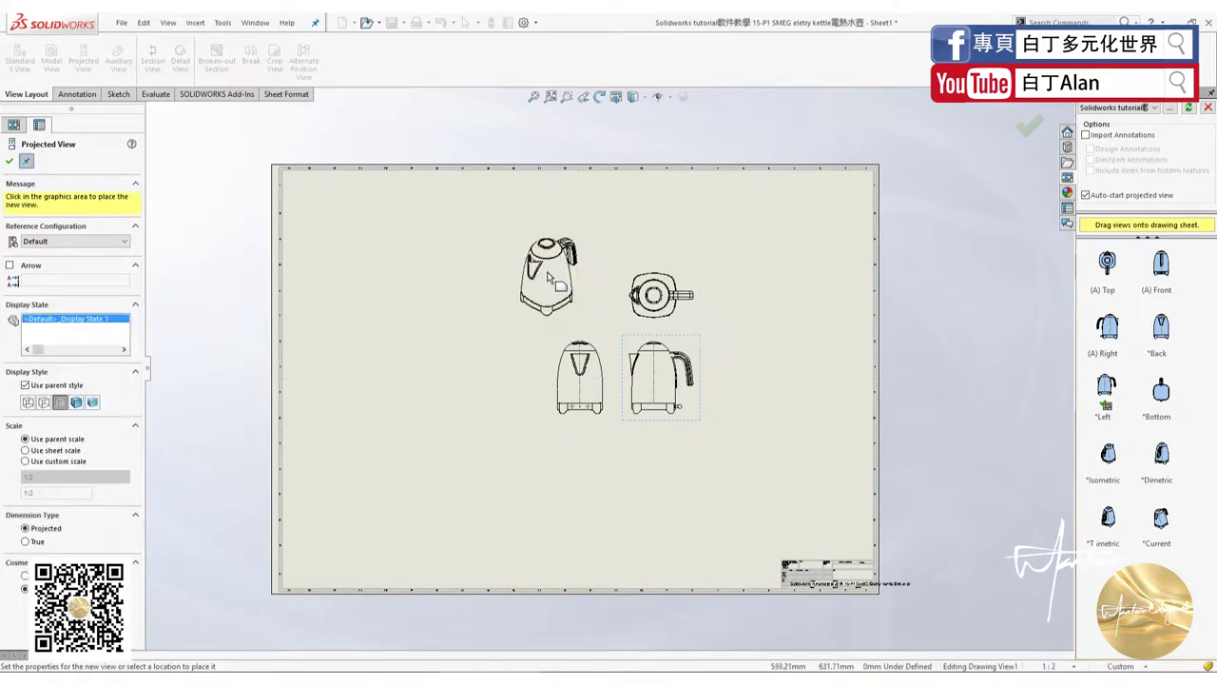
click(10, 163)
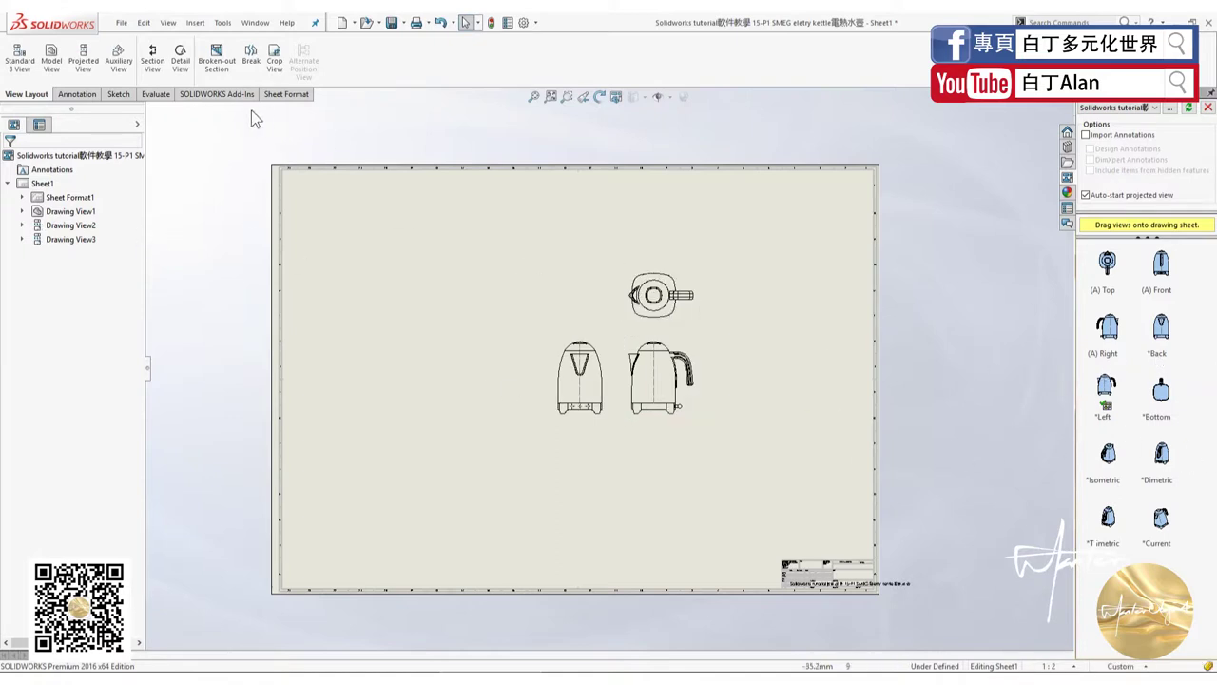
Look through the Sketch, Annotation and Evaluate tools, then zoom in on the top view.
click(116, 95)
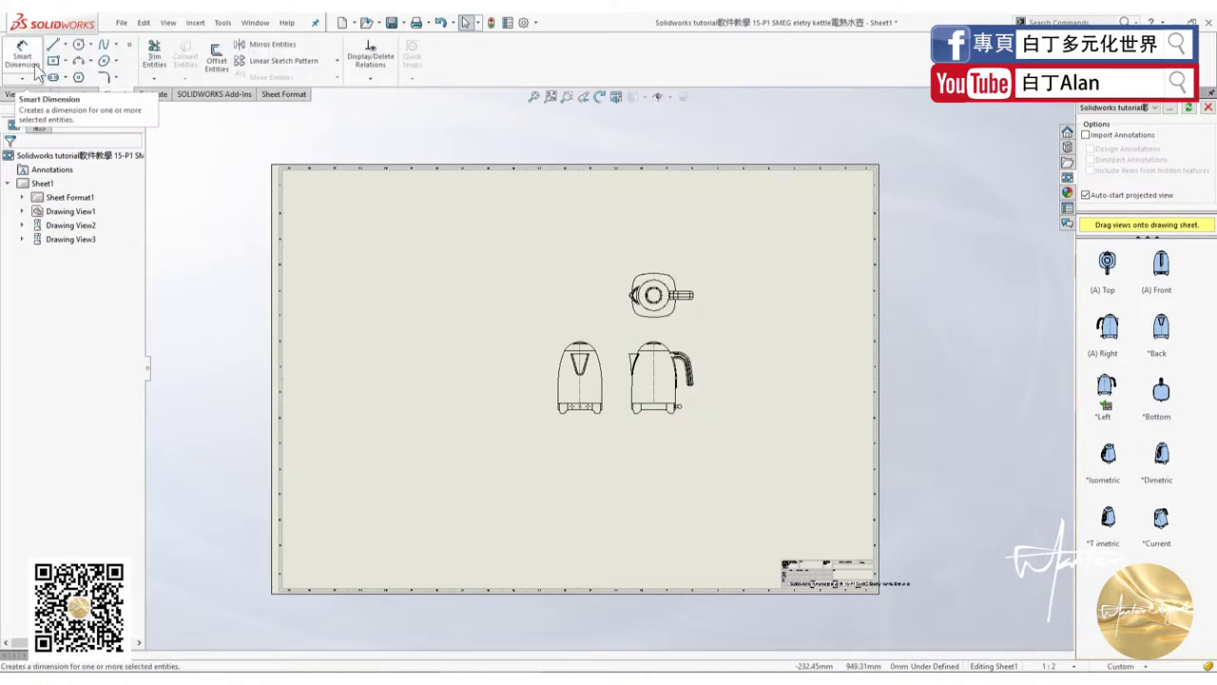
click(73, 98)
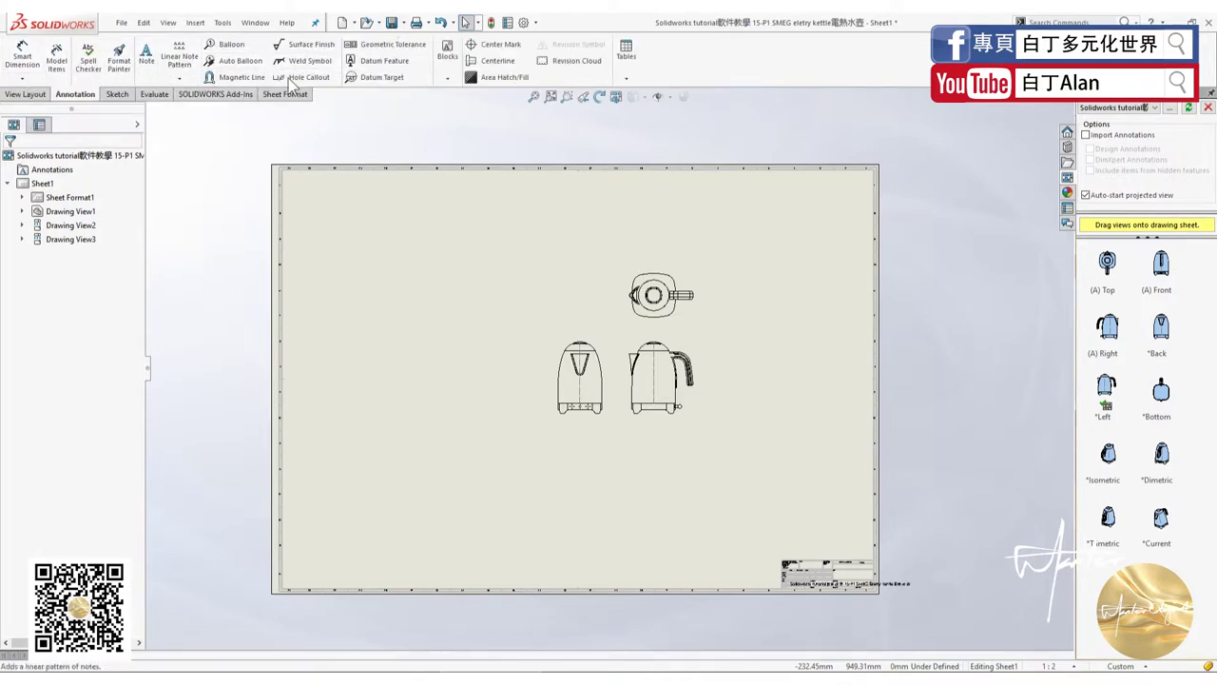
click(155, 95)
click(115, 94)
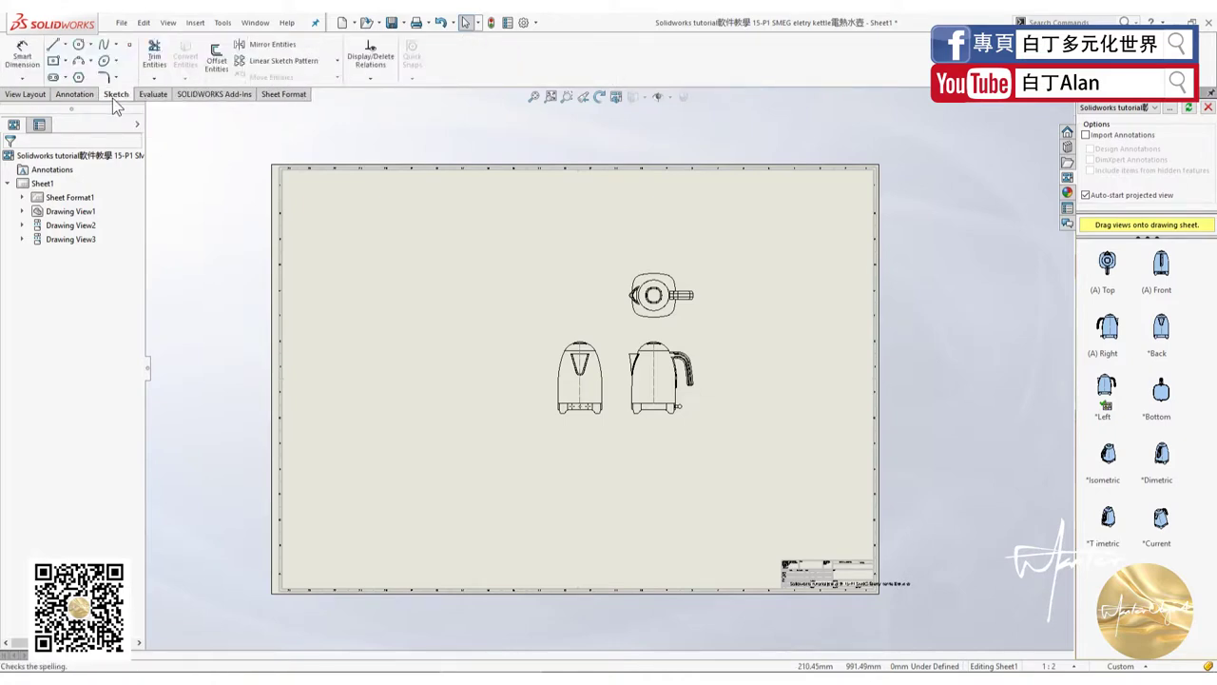
scroll(687, 282, down, 2)
scroll(687, 315, down, 1)
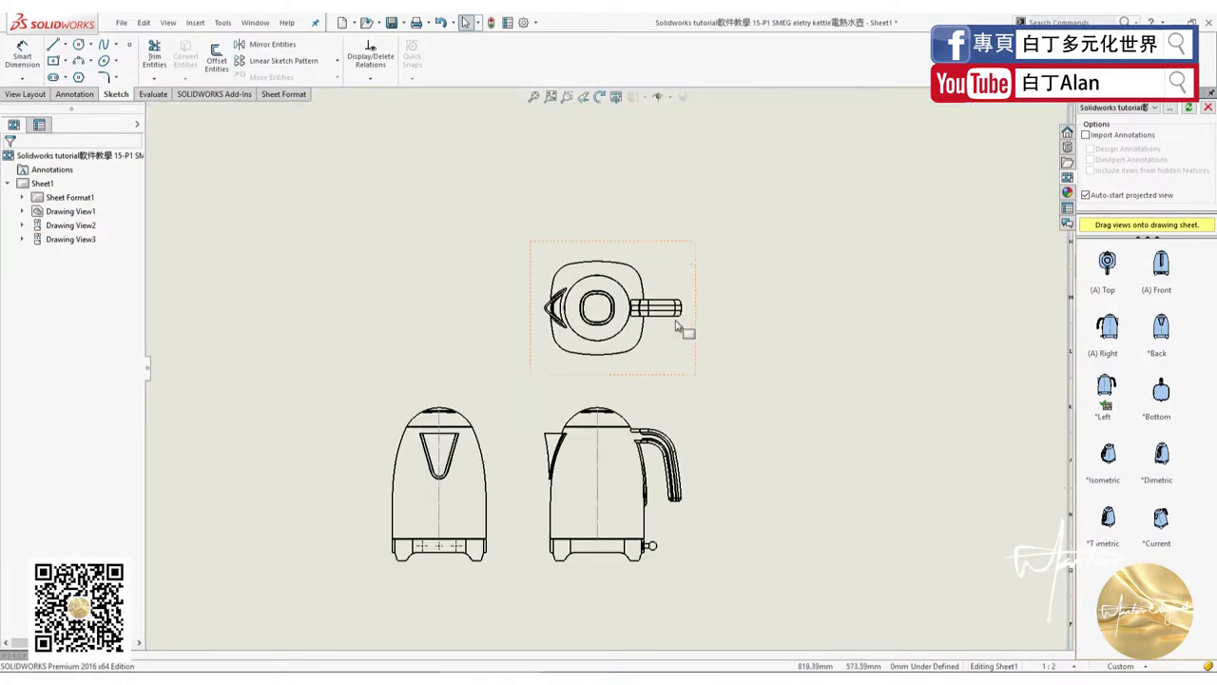
scroll(690, 319, down, 2)
Check the top view's spout edge and outline arcs, then start Smart Dimension.
click(647, 339)
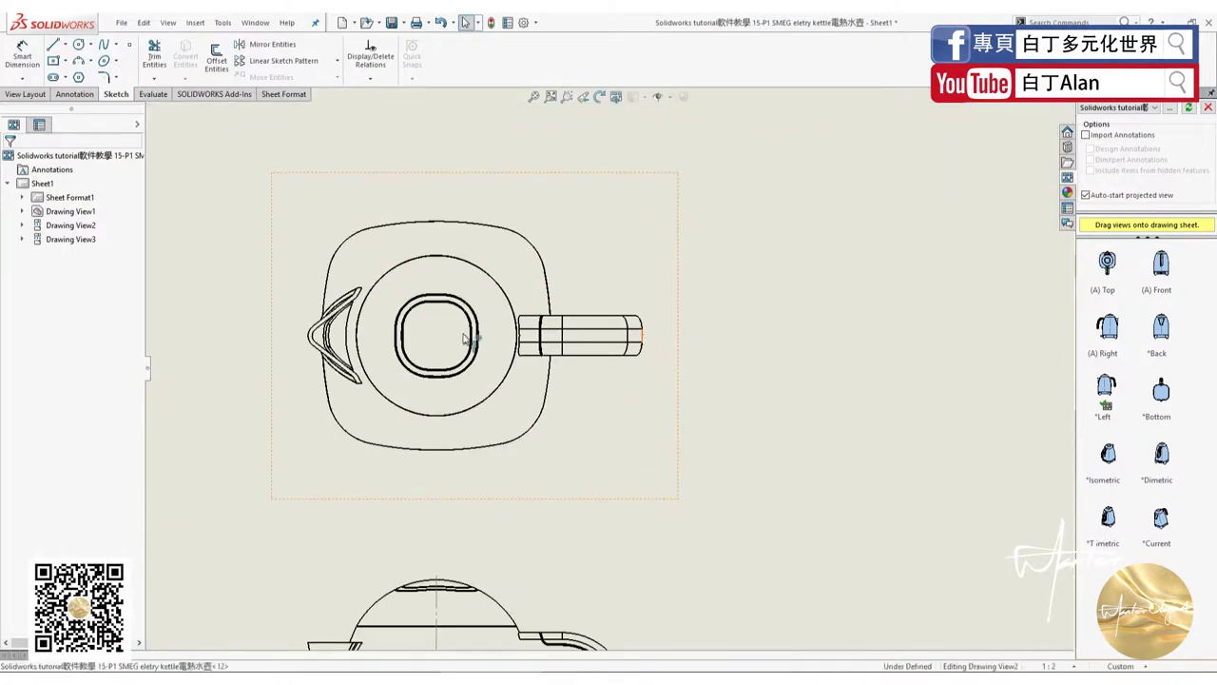
click(315, 336)
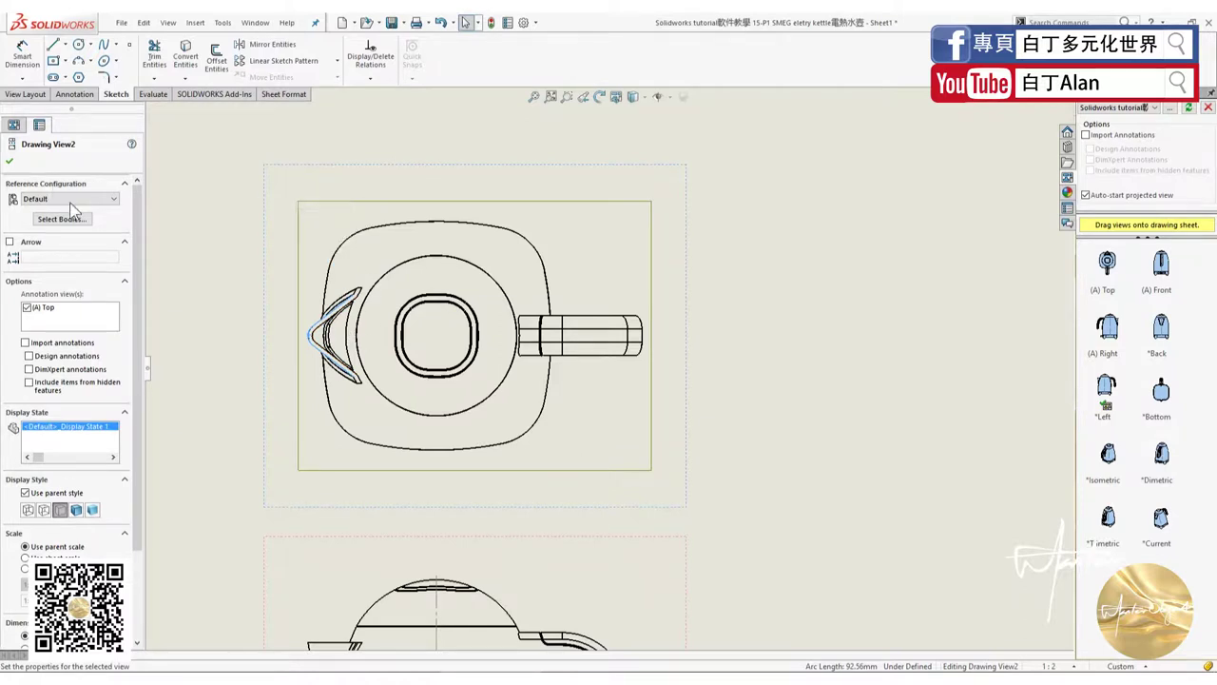
click(240, 347)
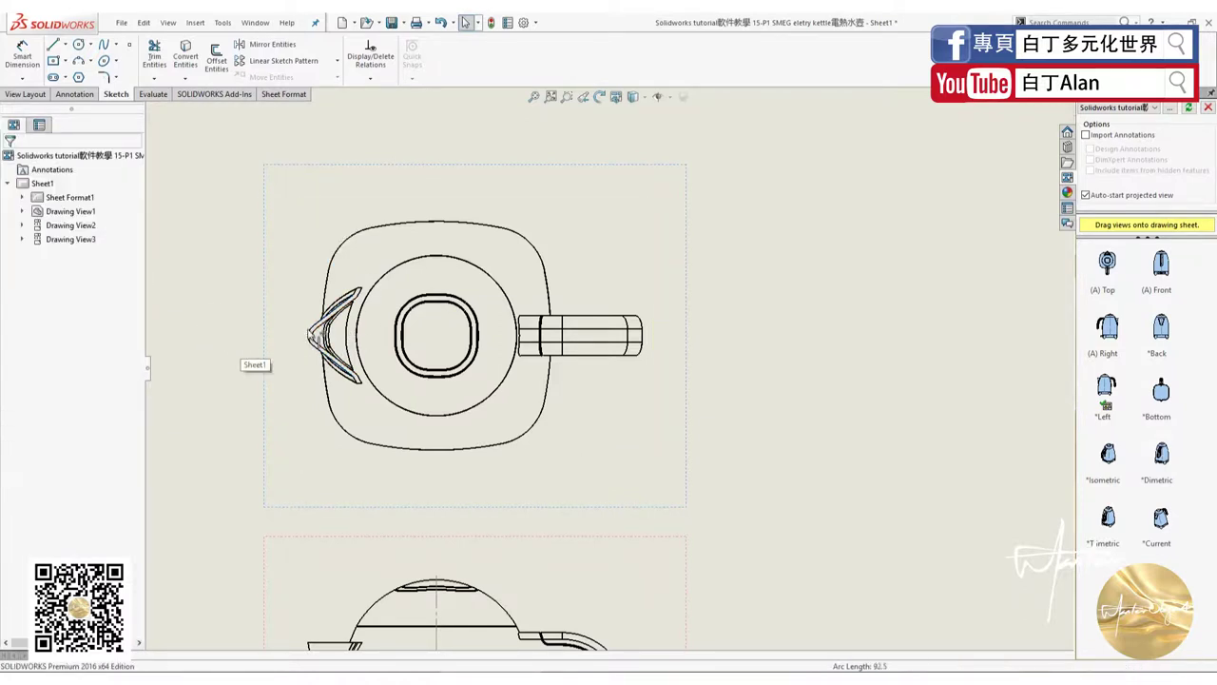
click(430, 223)
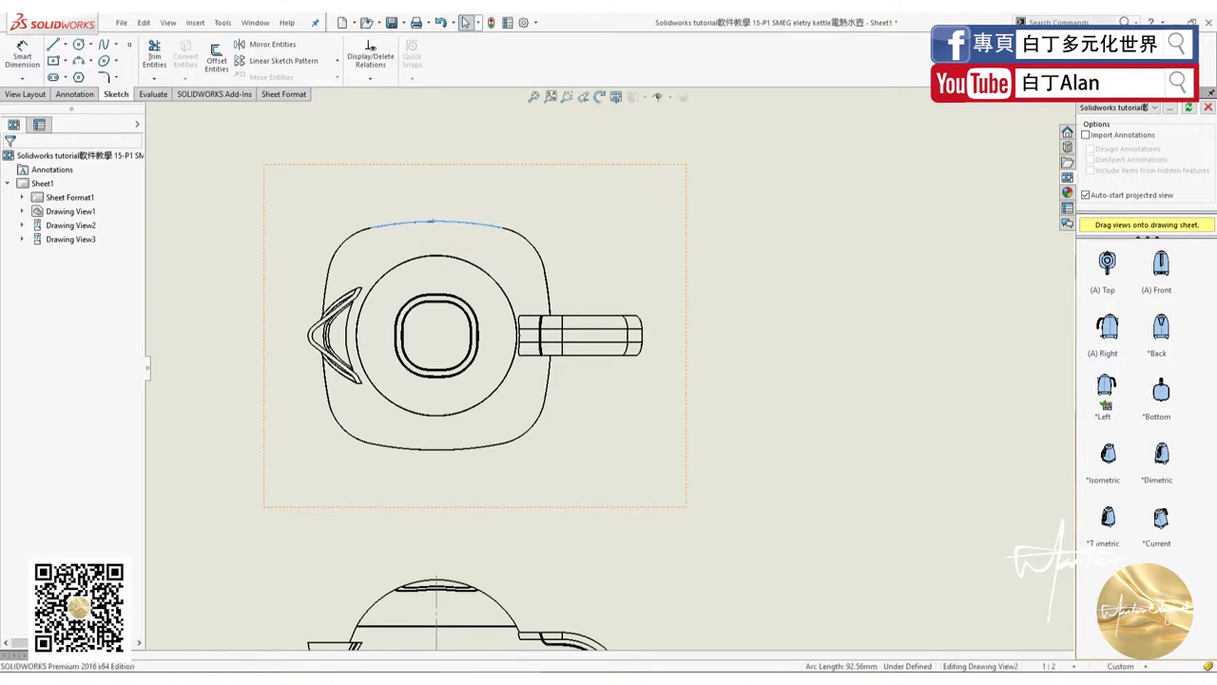
click(444, 449)
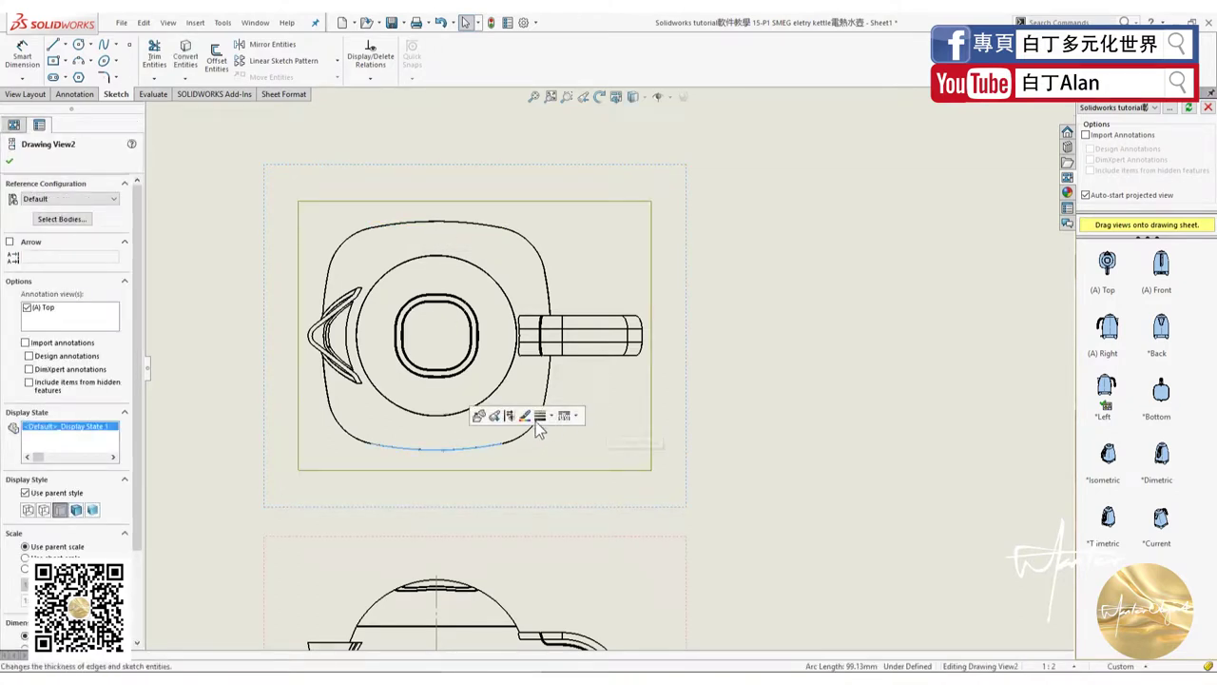
key(d)
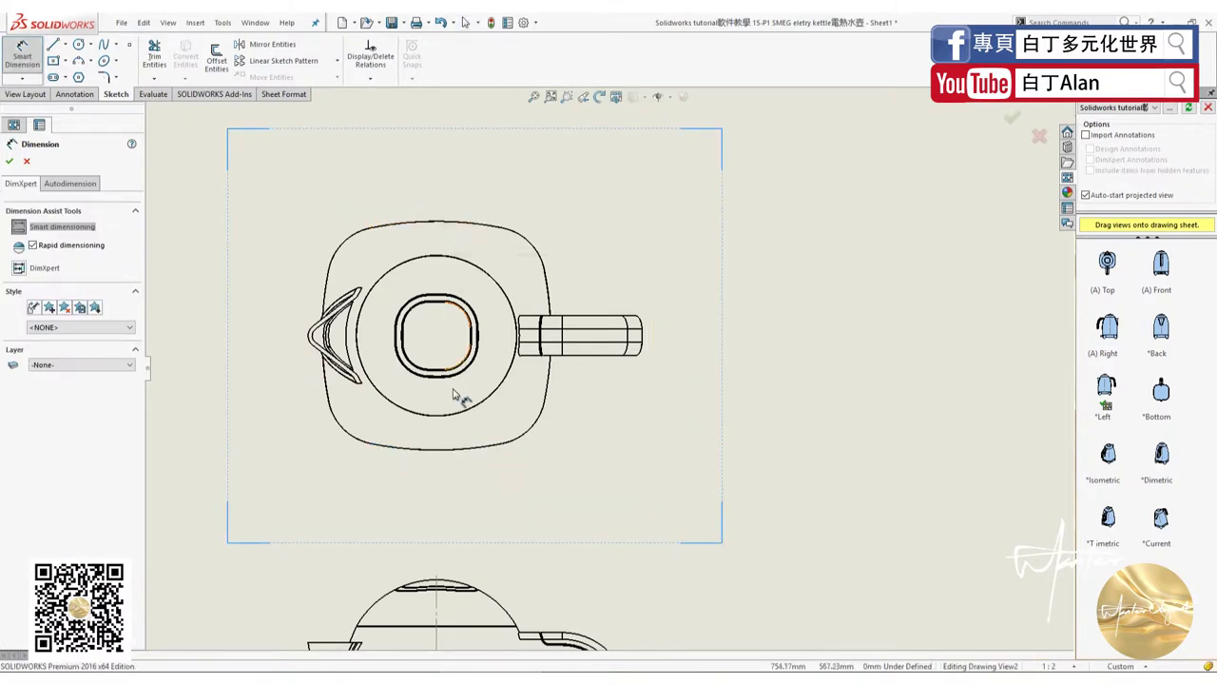
Dimension the handle end of the top view at 10 mm.
click(643, 340)
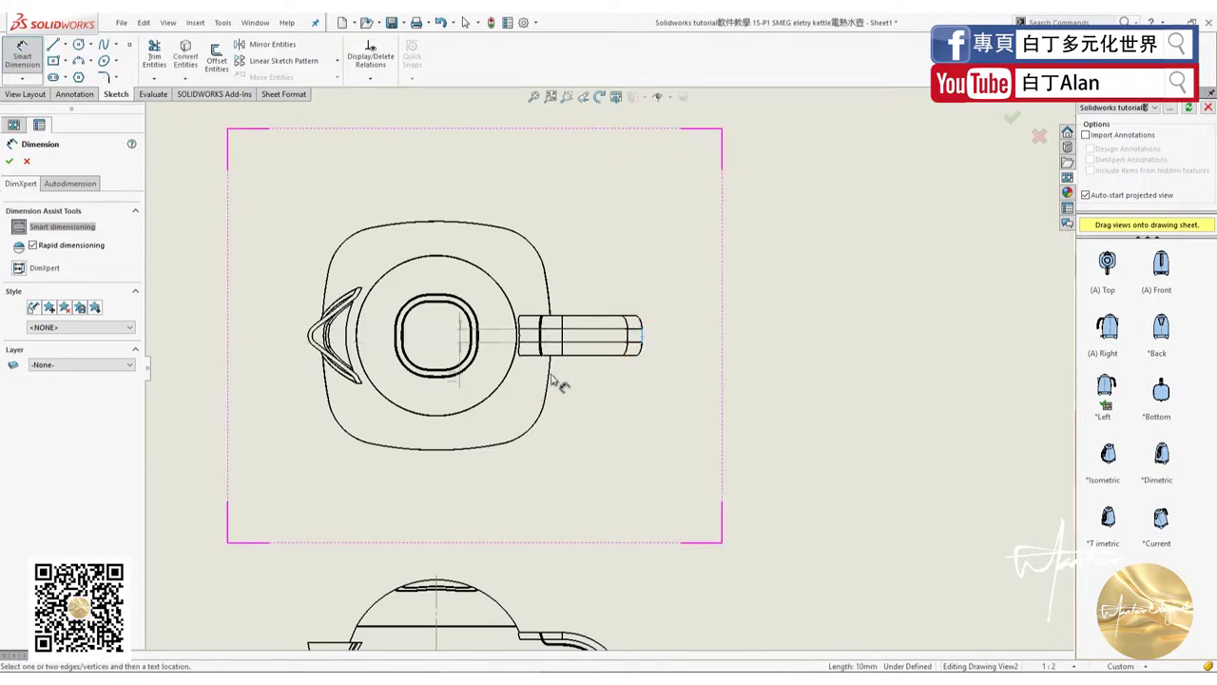
click(736, 418)
key(Escape)
scroll(599, 383, down, 2)
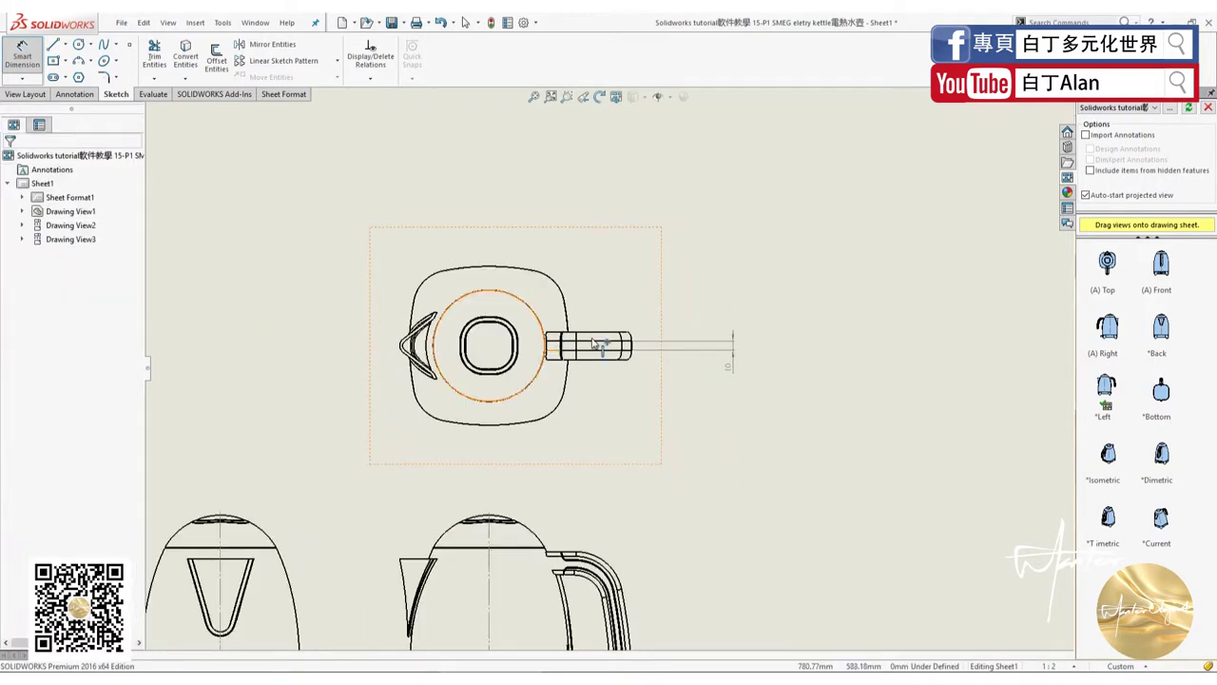
key(Escape)
Return the 10 dimension's precision to the document default (.12).
click(728, 365)
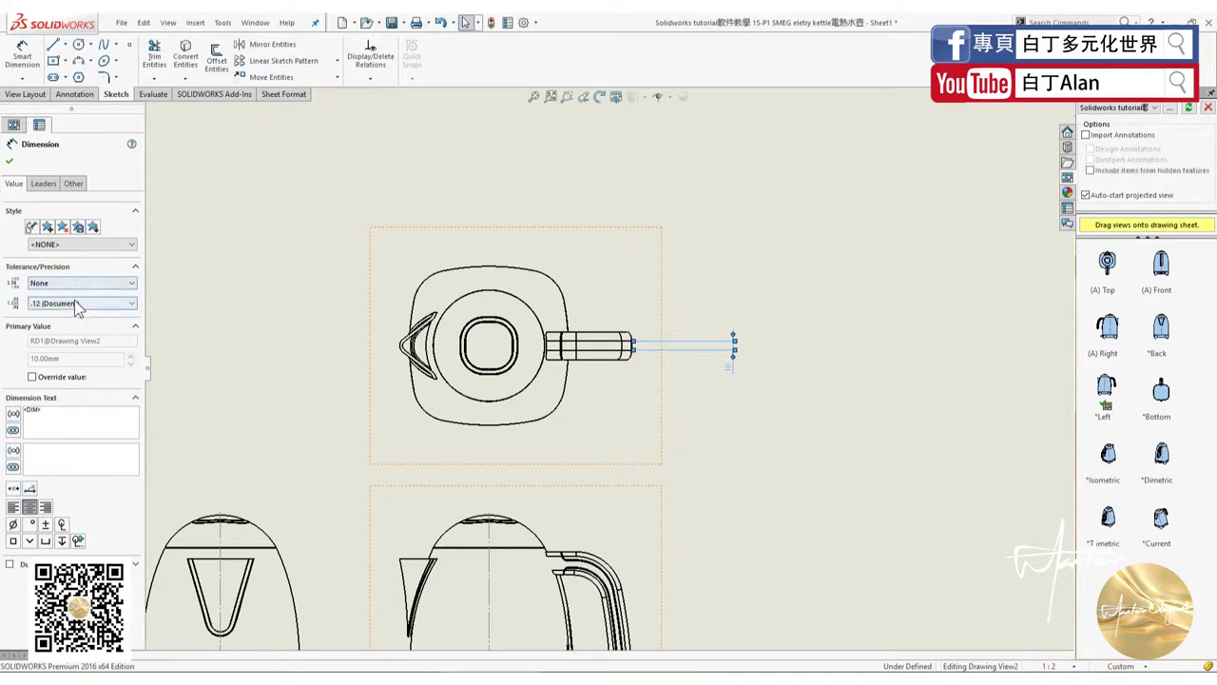
click(77, 303)
click(69, 380)
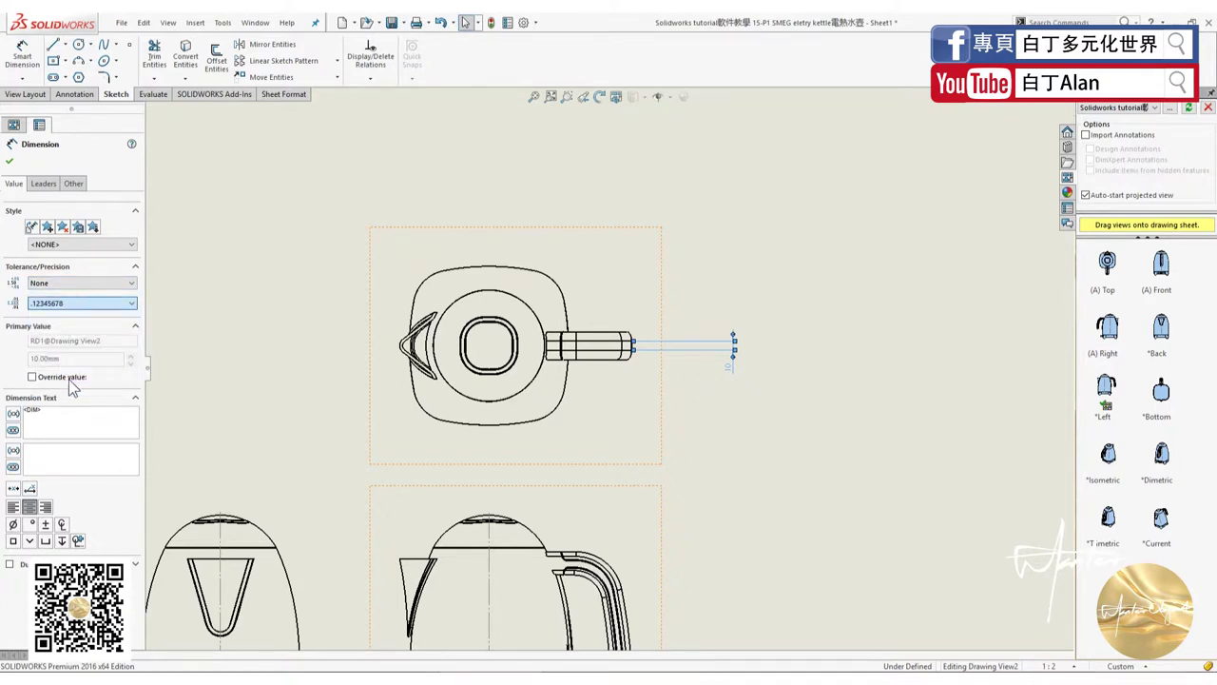
click(78, 304)
click(61, 388)
Close the dimension's properties and zoom back out to the sheet.
click(723, 427)
key(f)
scroll(704, 423, up, 2)
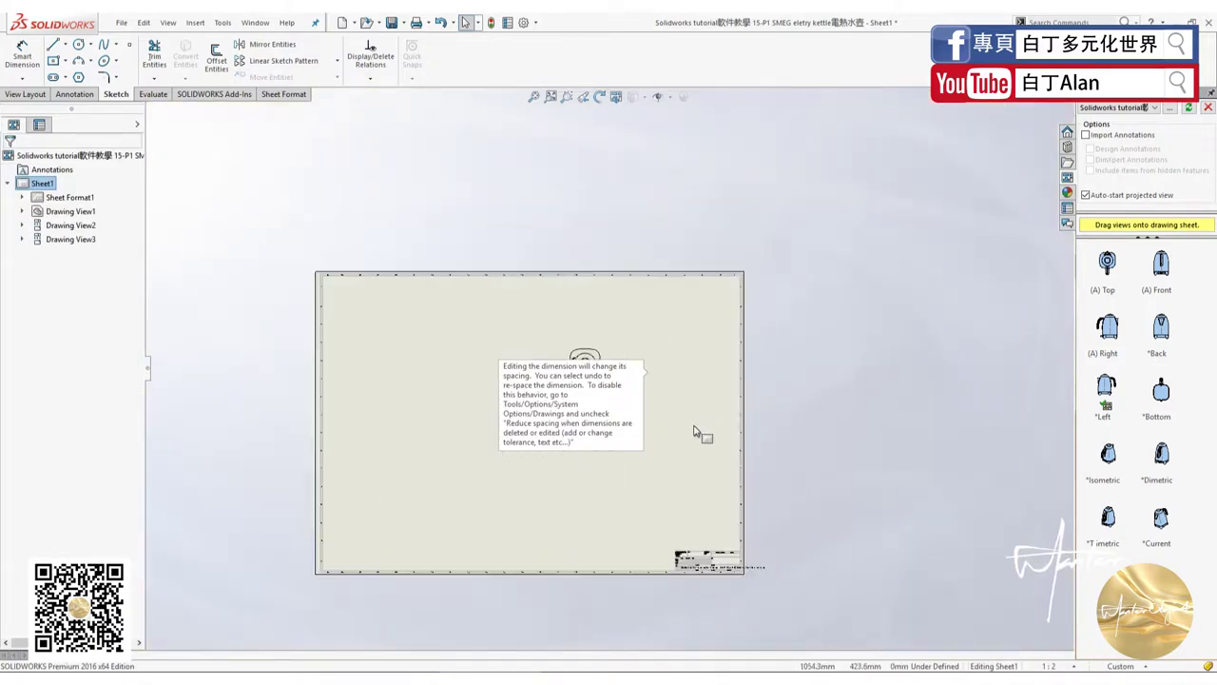
scroll(629, 477, down, 2)
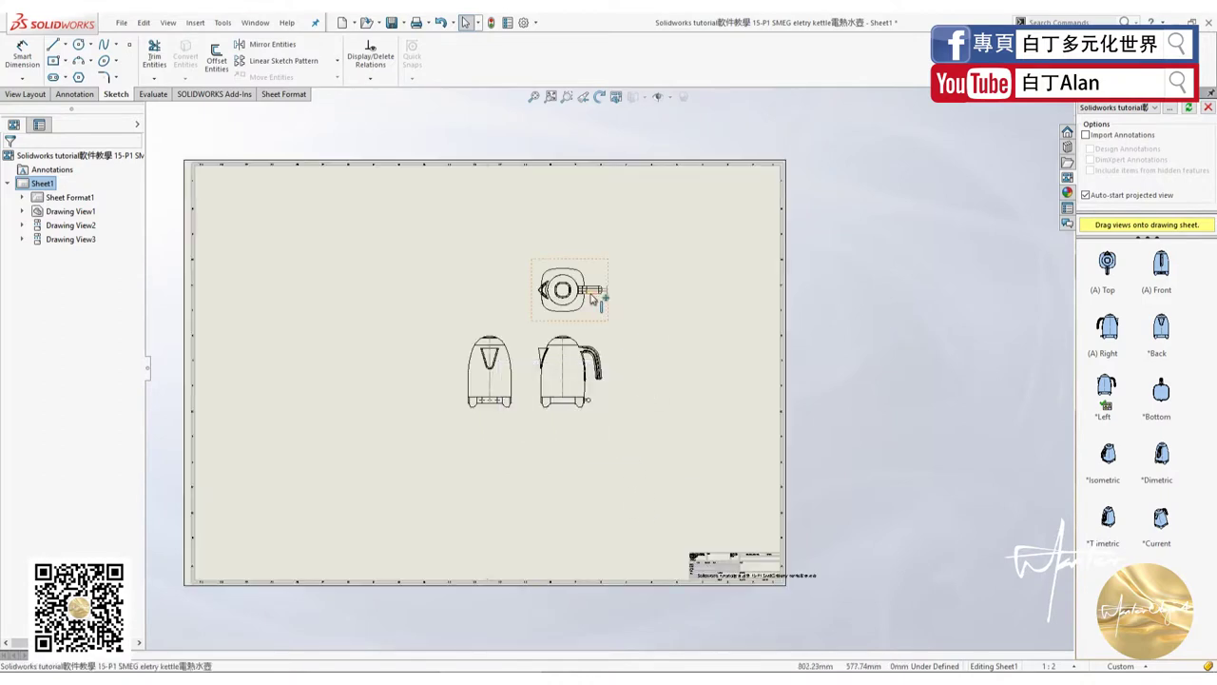
Select the top view together with the other kettle views and drag them into alignment.
click(607, 326)
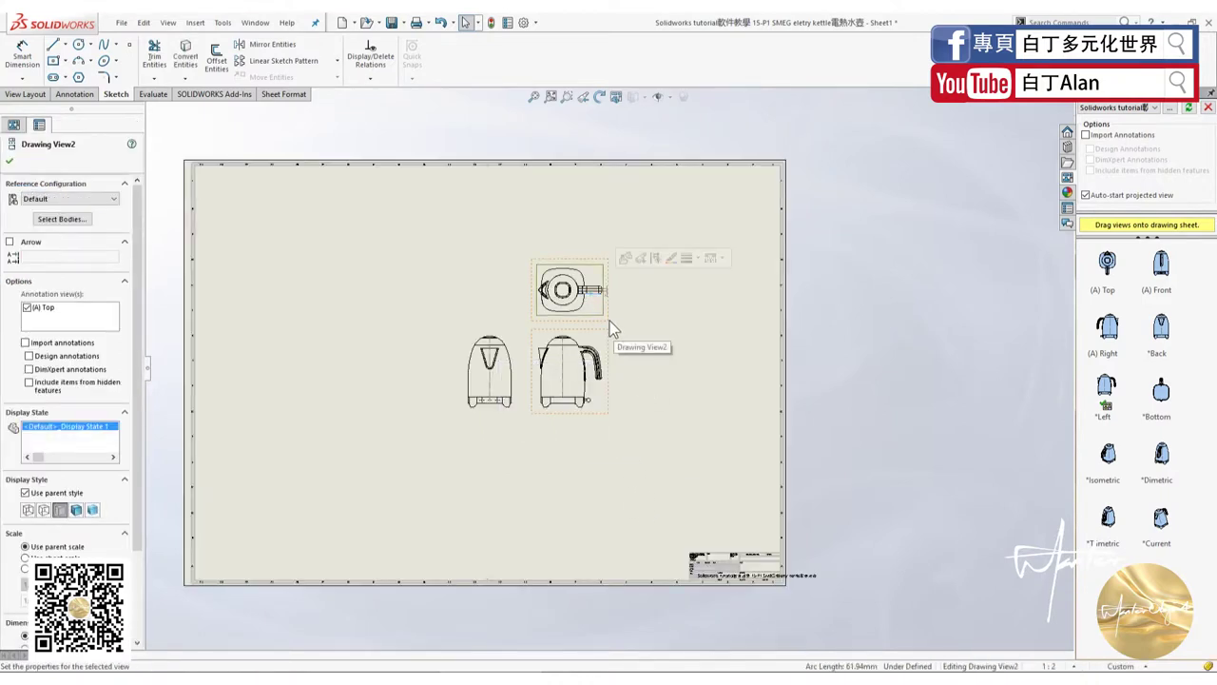
ctrl+click(534, 265)
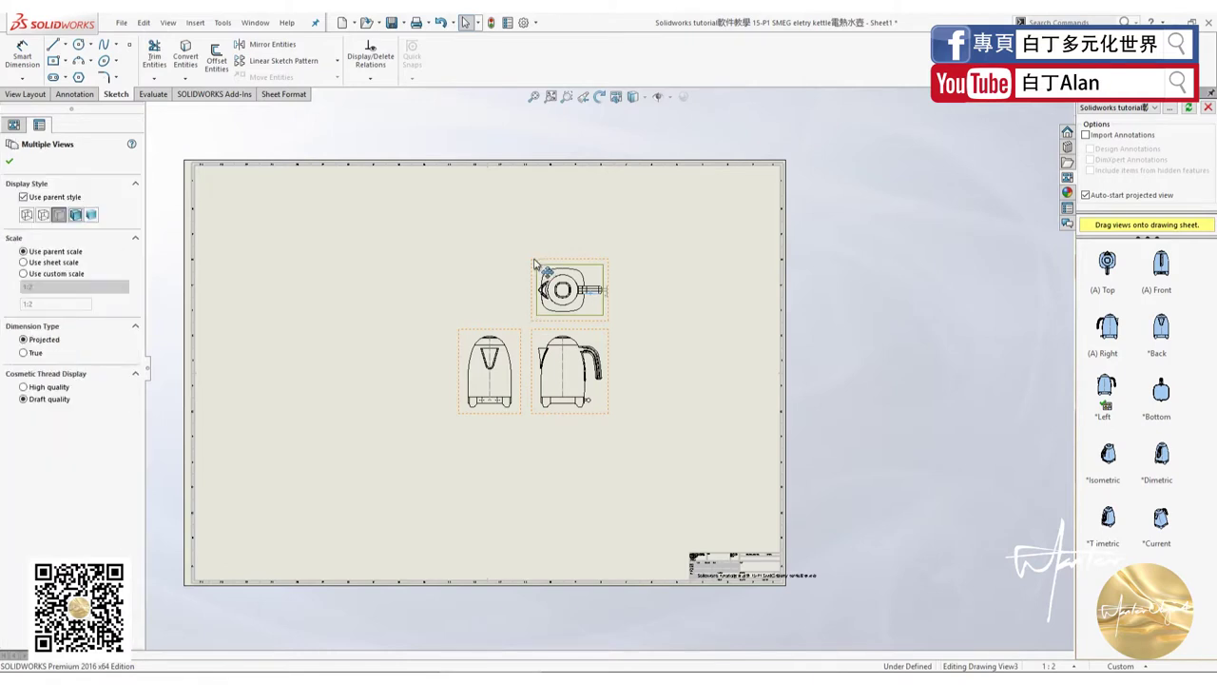
mouse_move(535, 264)
mouse_down()
mouse_move(479, 247)
mouse_move(511, 328)
mouse_move(365, 304)
mouse_move(529, 439)
mouse_up()
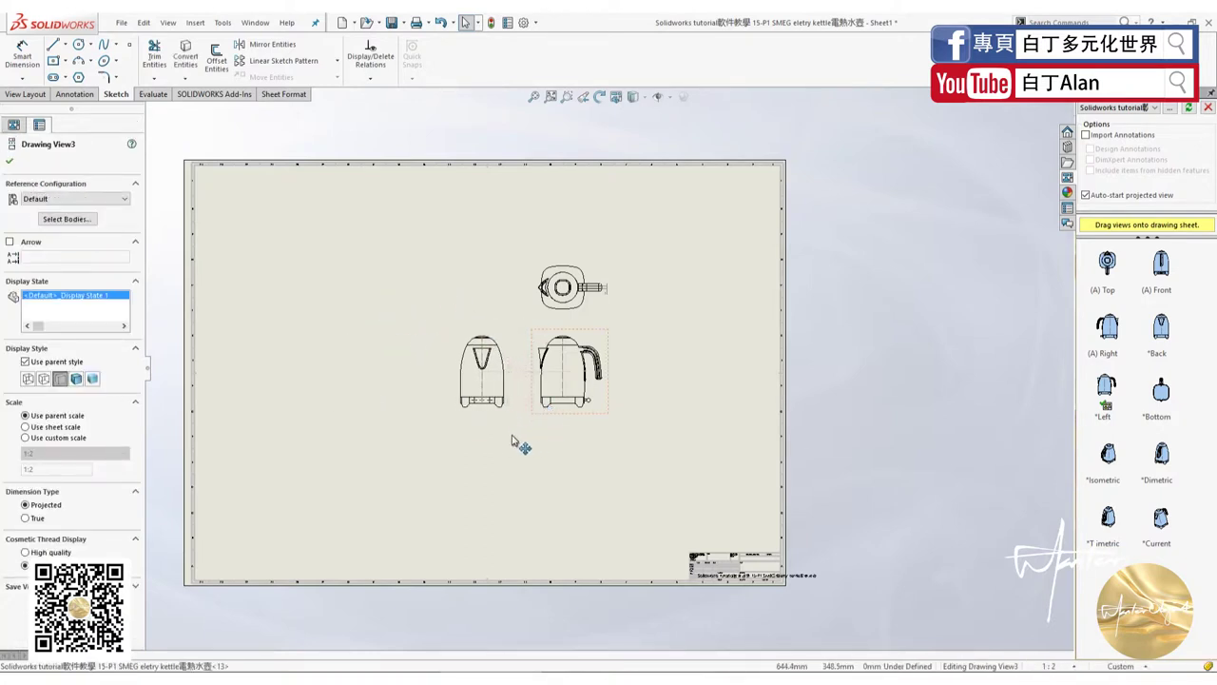
click(469, 454)
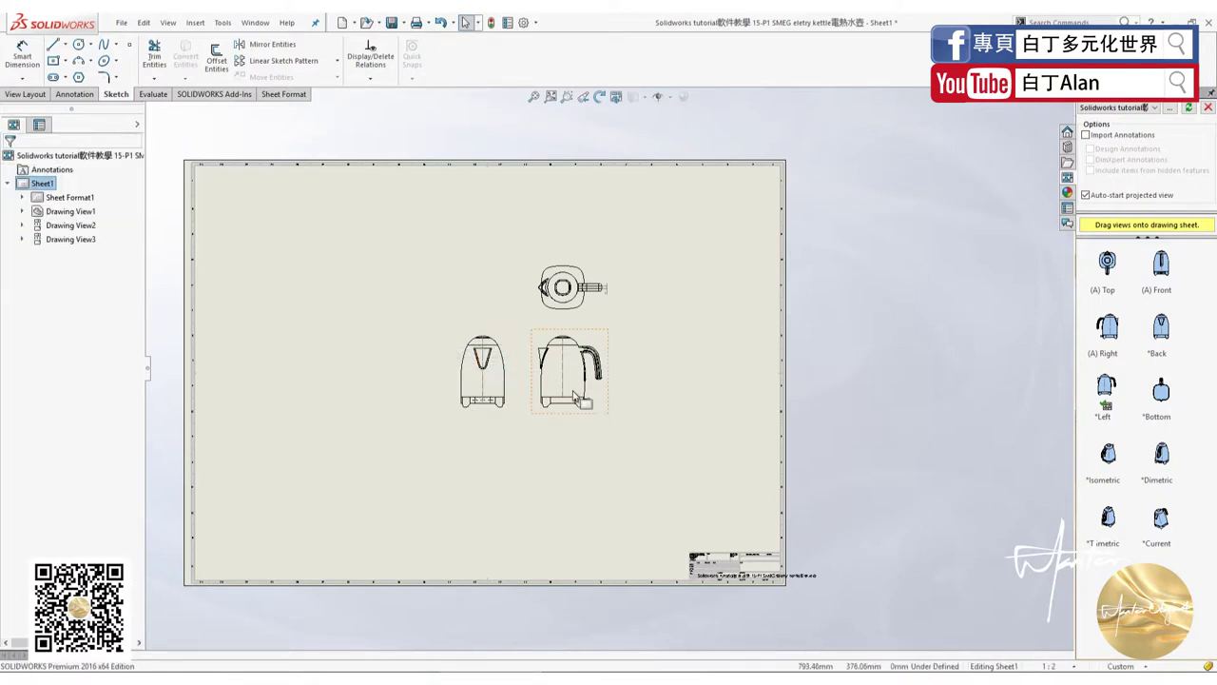
Nudge the top view slightly upward above the side view and confirm Drawing View2.
scroll(521, 394, up, 3)
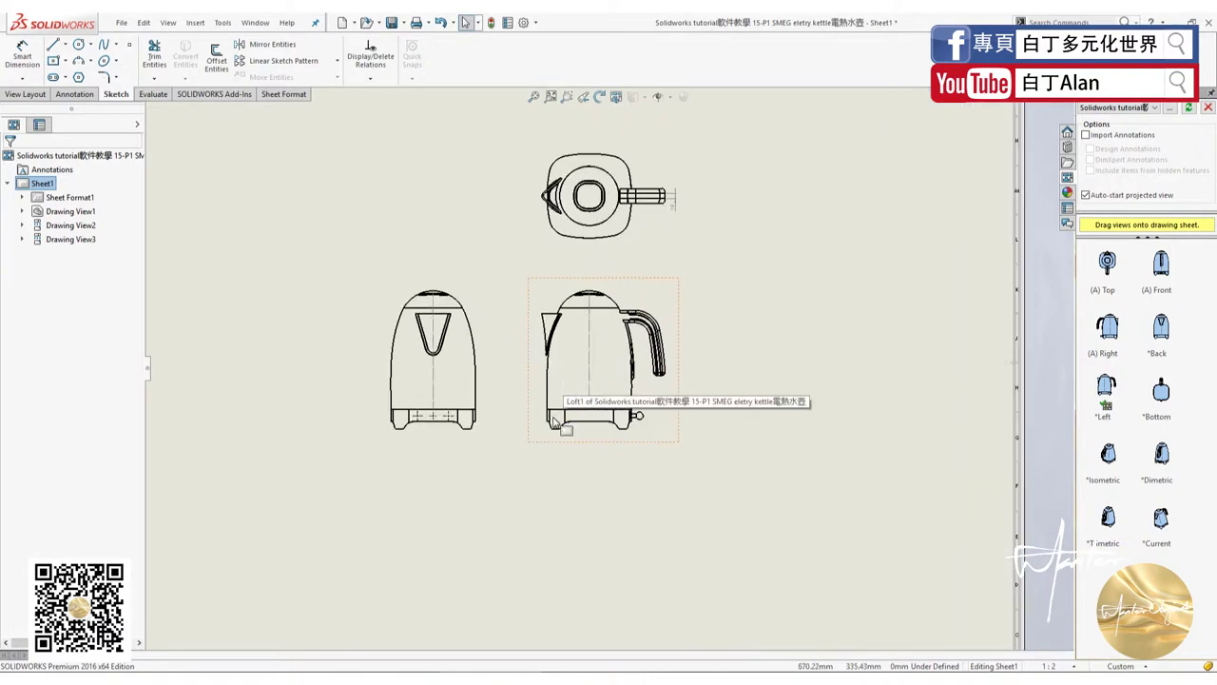
scroll(628, 297, down, 3)
scroll(642, 302, down, 1)
scroll(639, 343, down, 2)
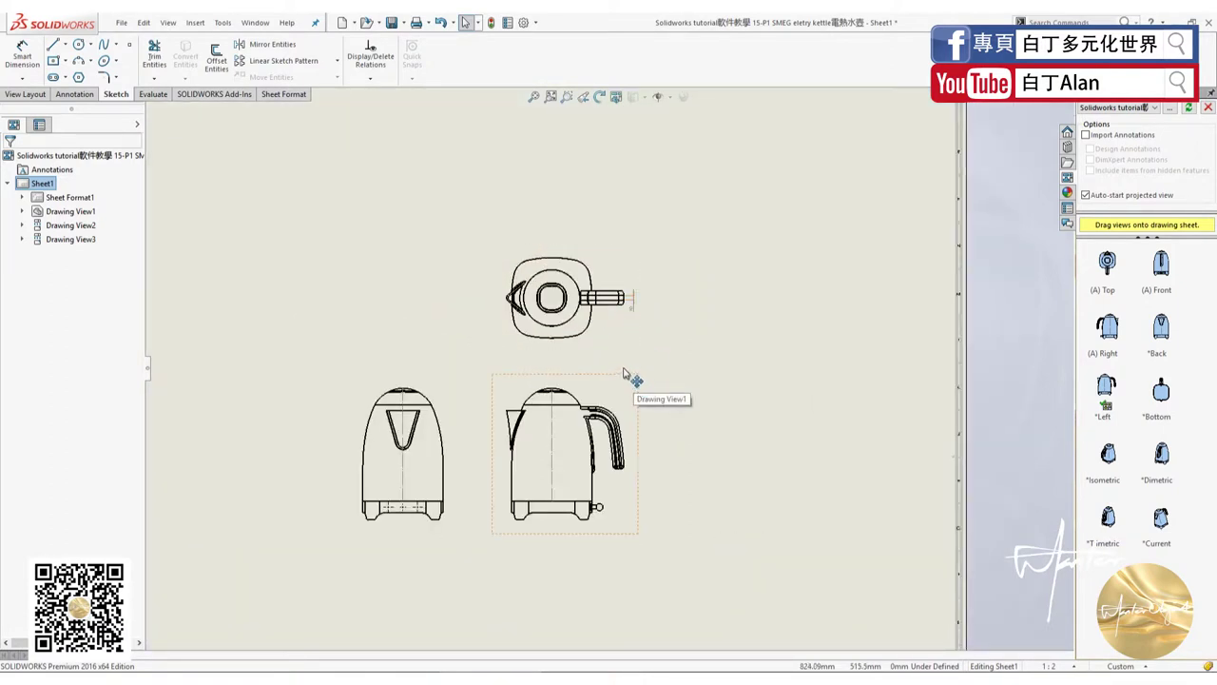
scroll(627, 319, up, 3)
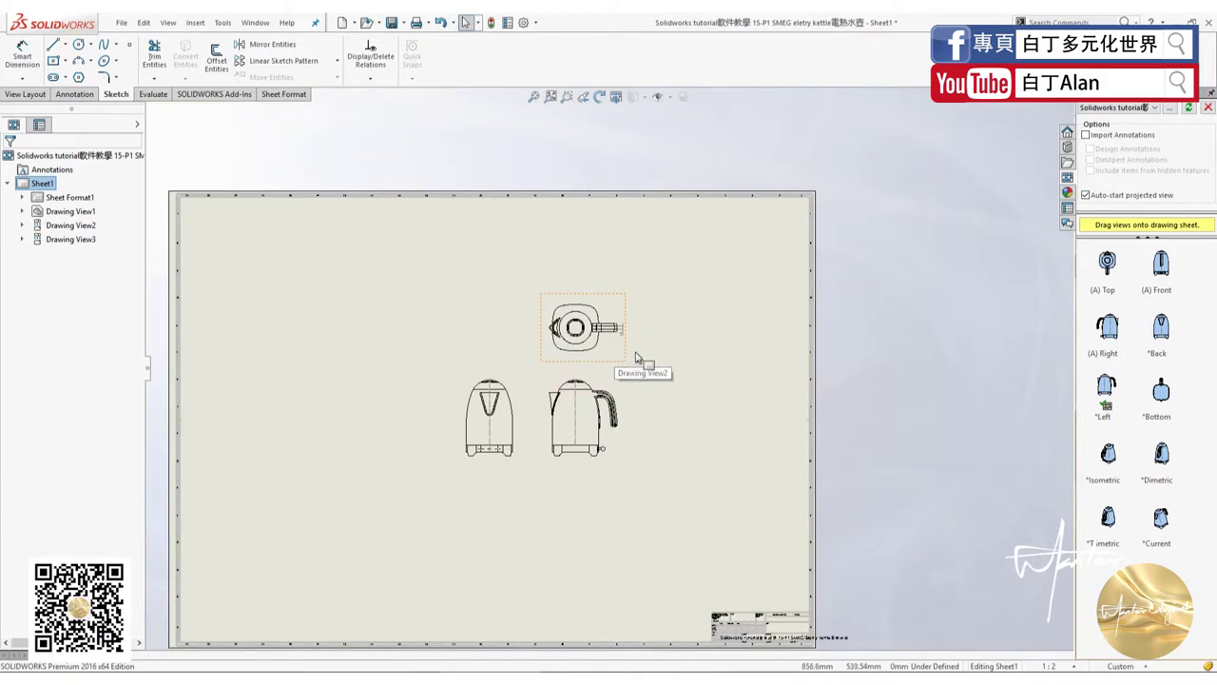
scroll(625, 361, down, 2)
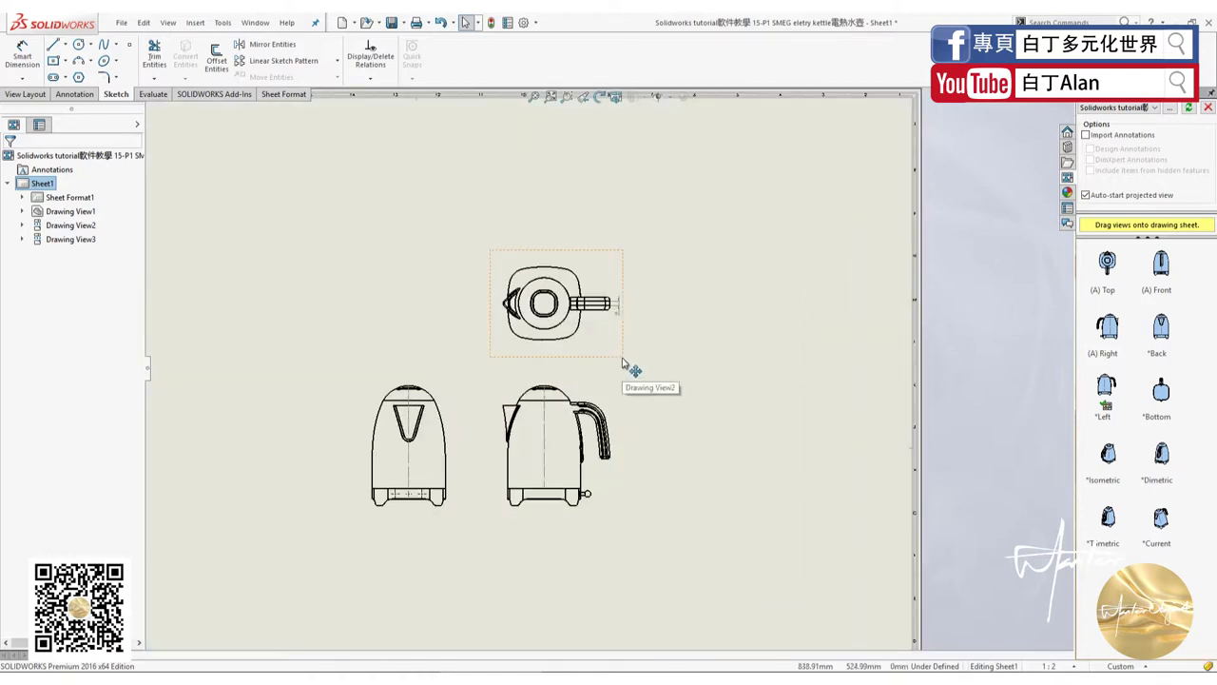
drag(627, 367, 628, 361)
scroll(609, 373, up, 1)
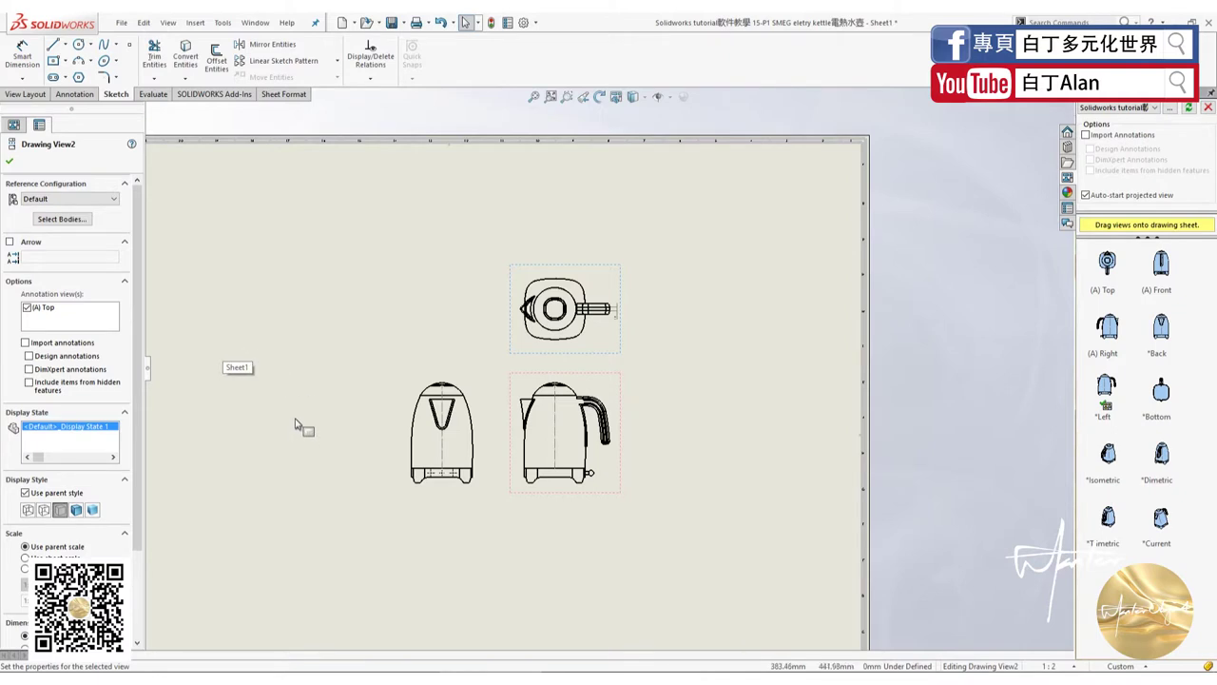
scroll(668, 346, up, 2)
scroll(668, 345, down, 1)
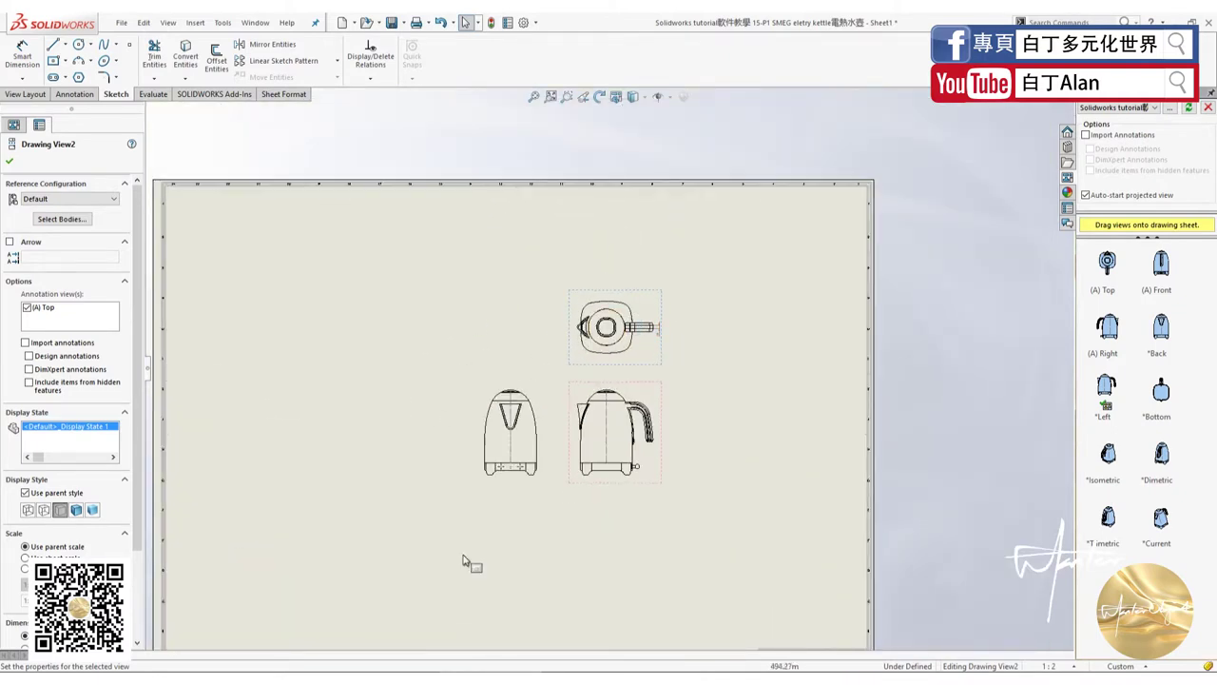
scroll(516, 334, up, 1)
scroll(533, 348, up, 1)
scroll(635, 393, up, 1)
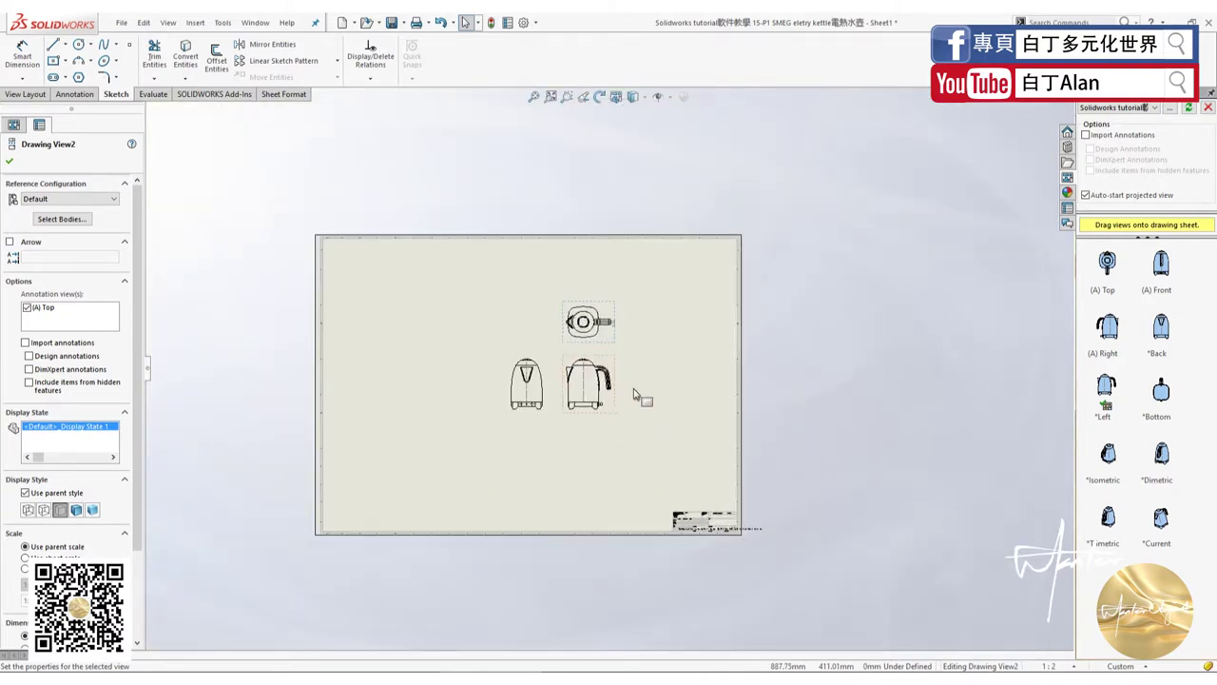
scroll(634, 393, down, 2)
scroll(91, 460, down, 3)
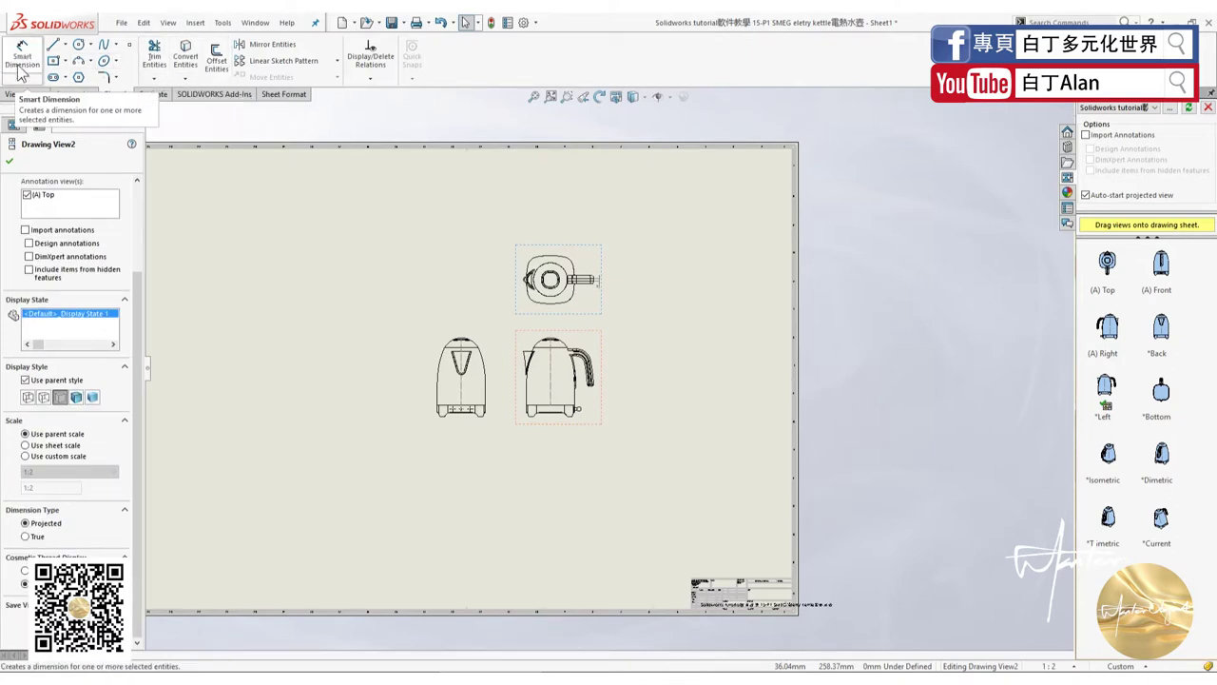
click(524, 129)
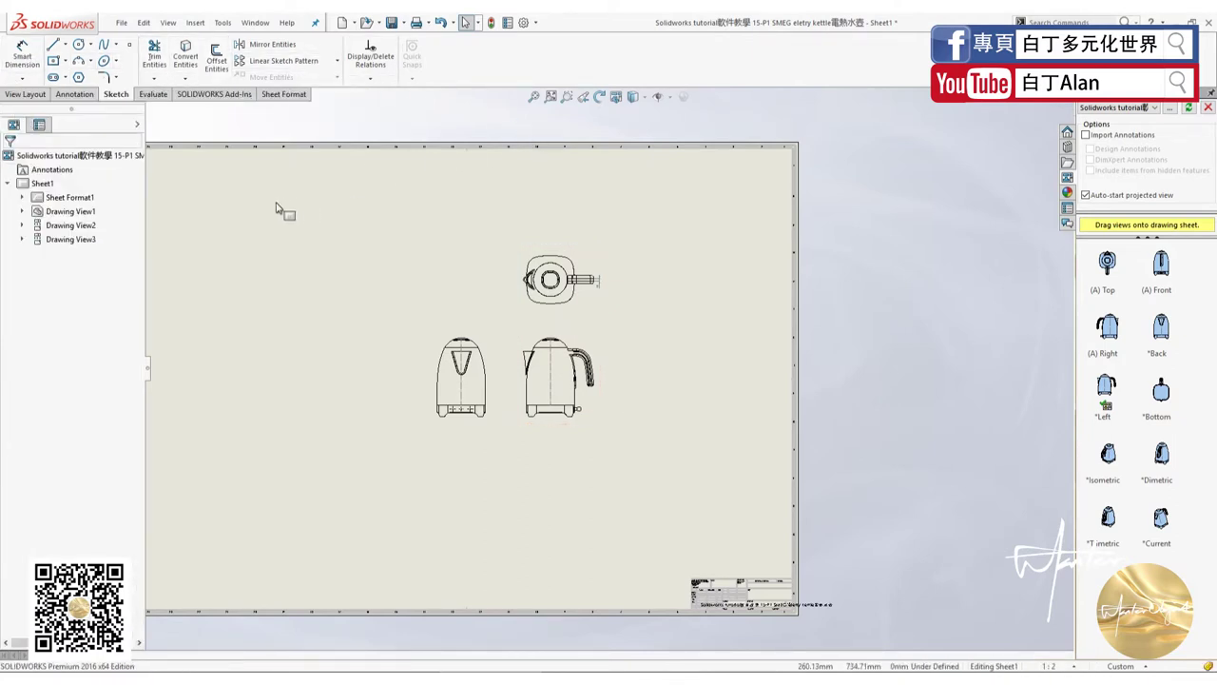
click(84, 199)
right_click(76, 203)
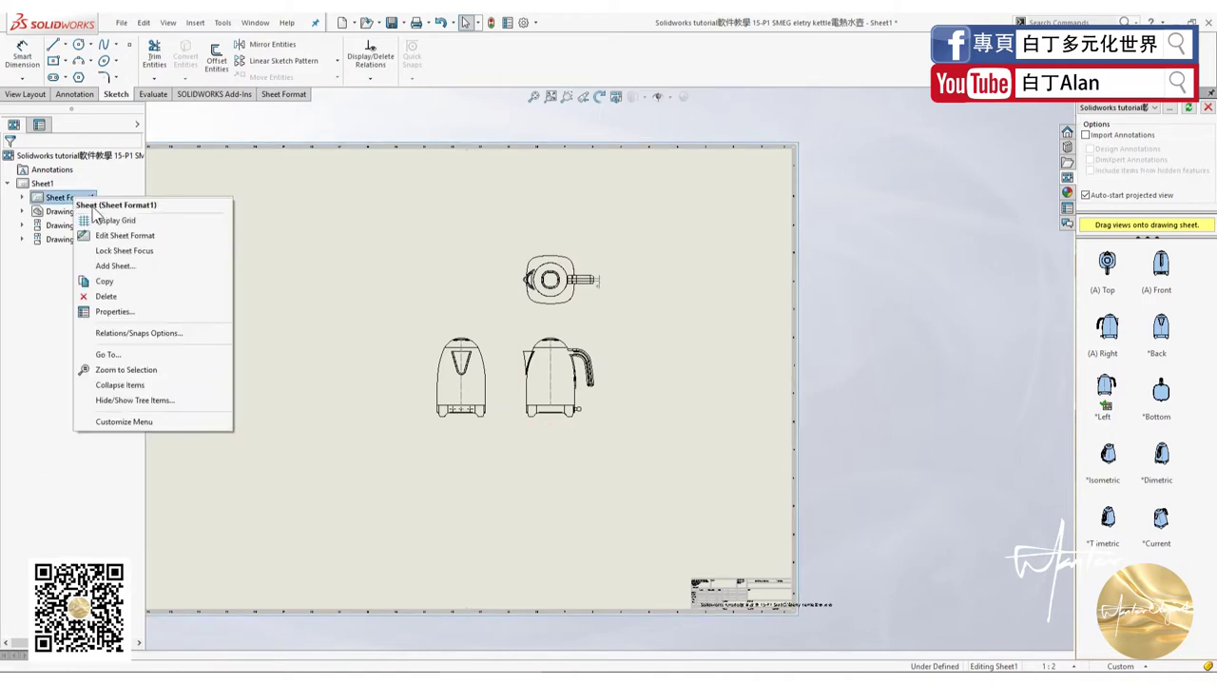
click(156, 234)
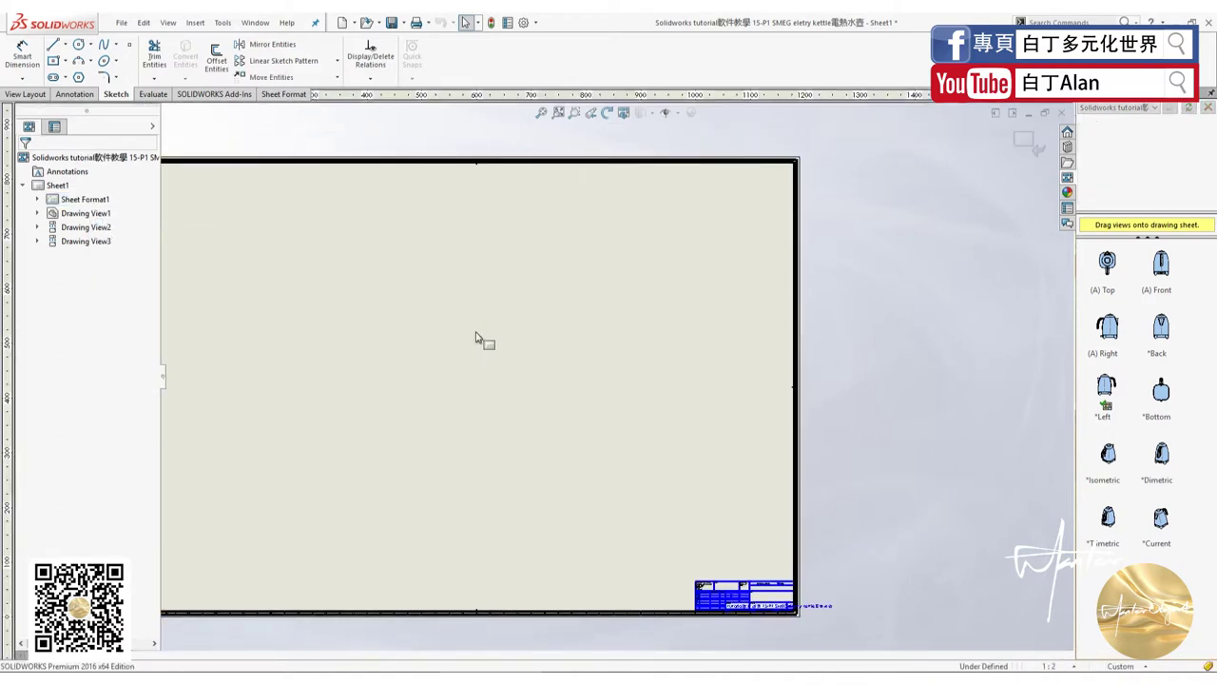
scroll(605, 503, up, 2)
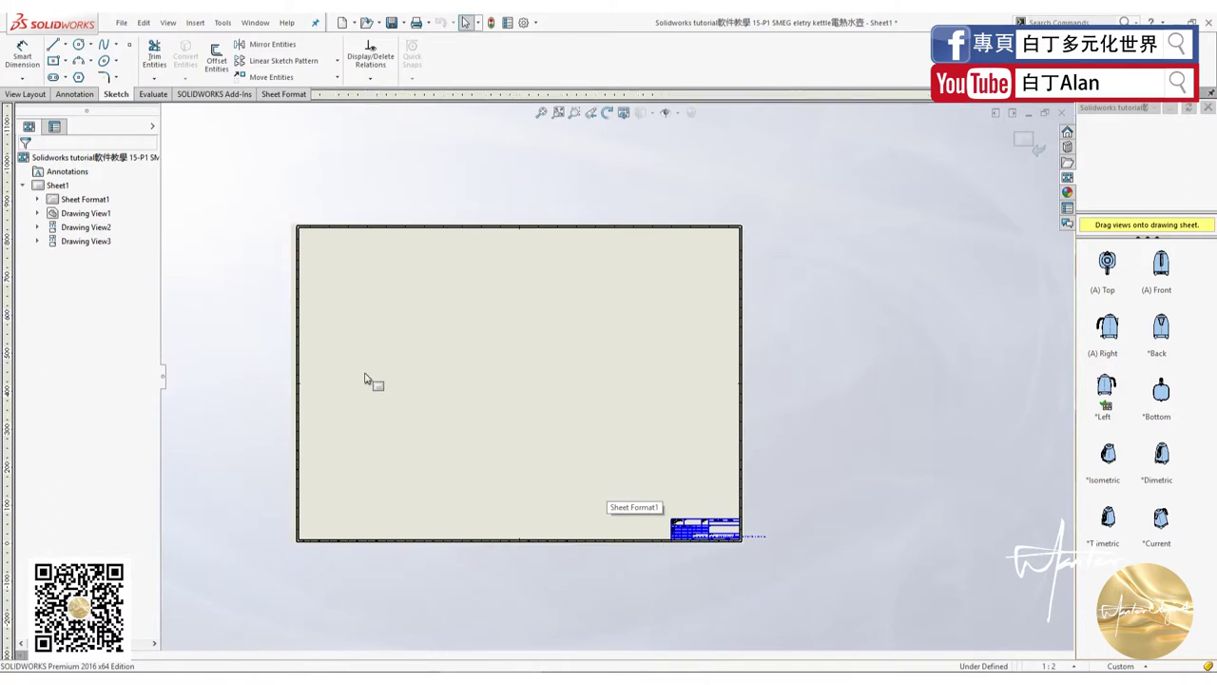
scroll(375, 382, down, 1)
scroll(409, 185, down, 1)
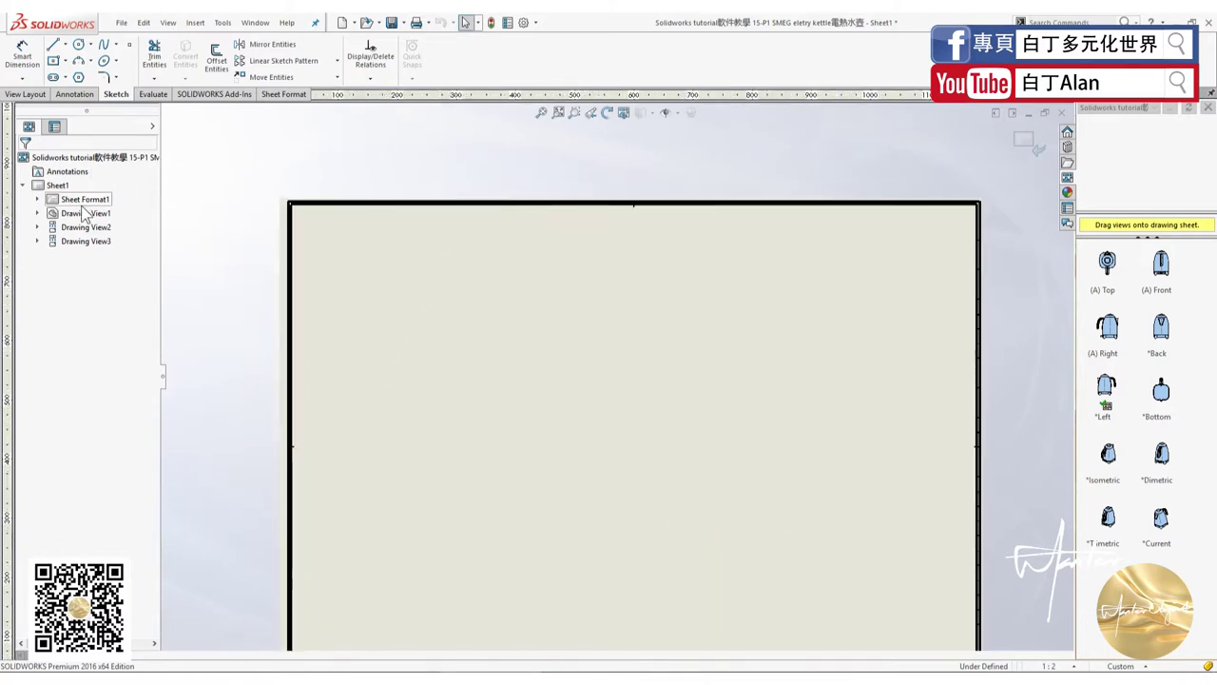
click(1025, 143)
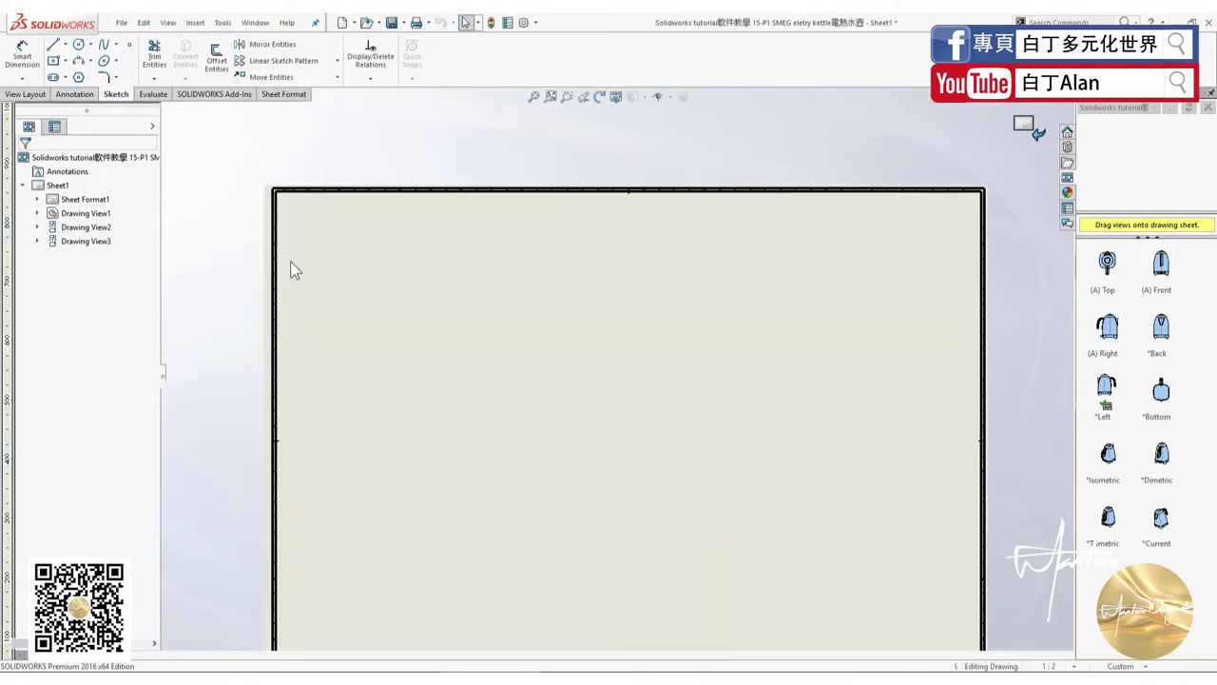
right_click(43, 184)
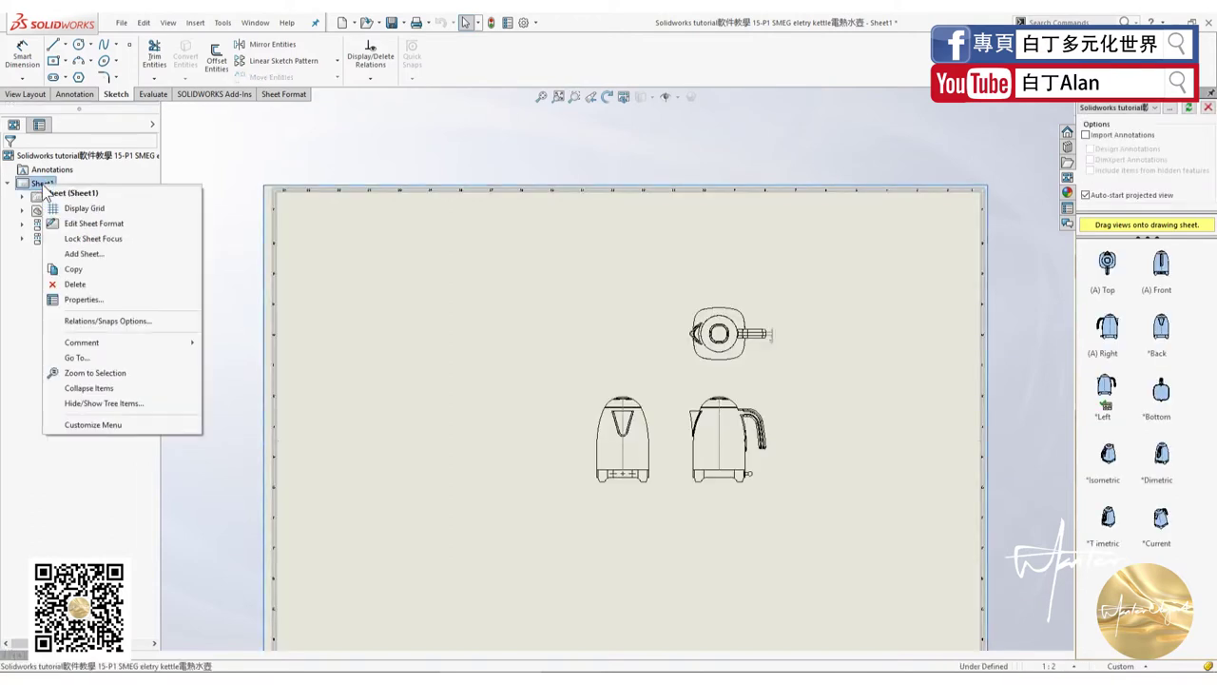
click(125, 227)
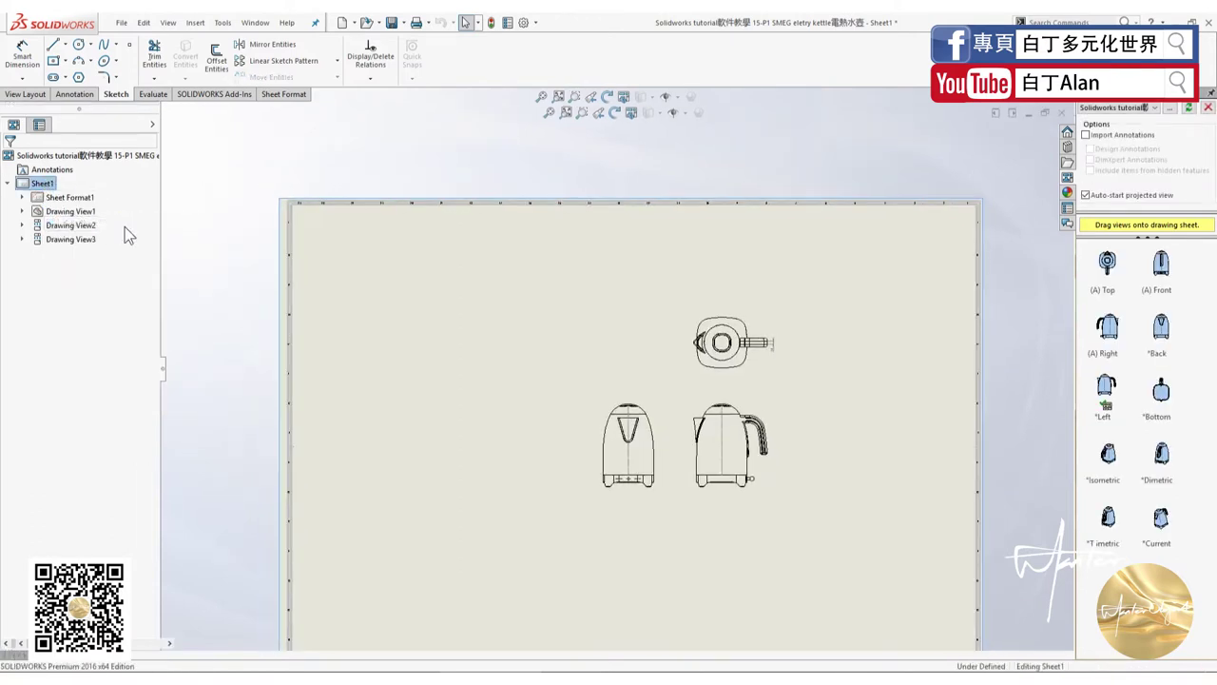
right_click(59, 186)
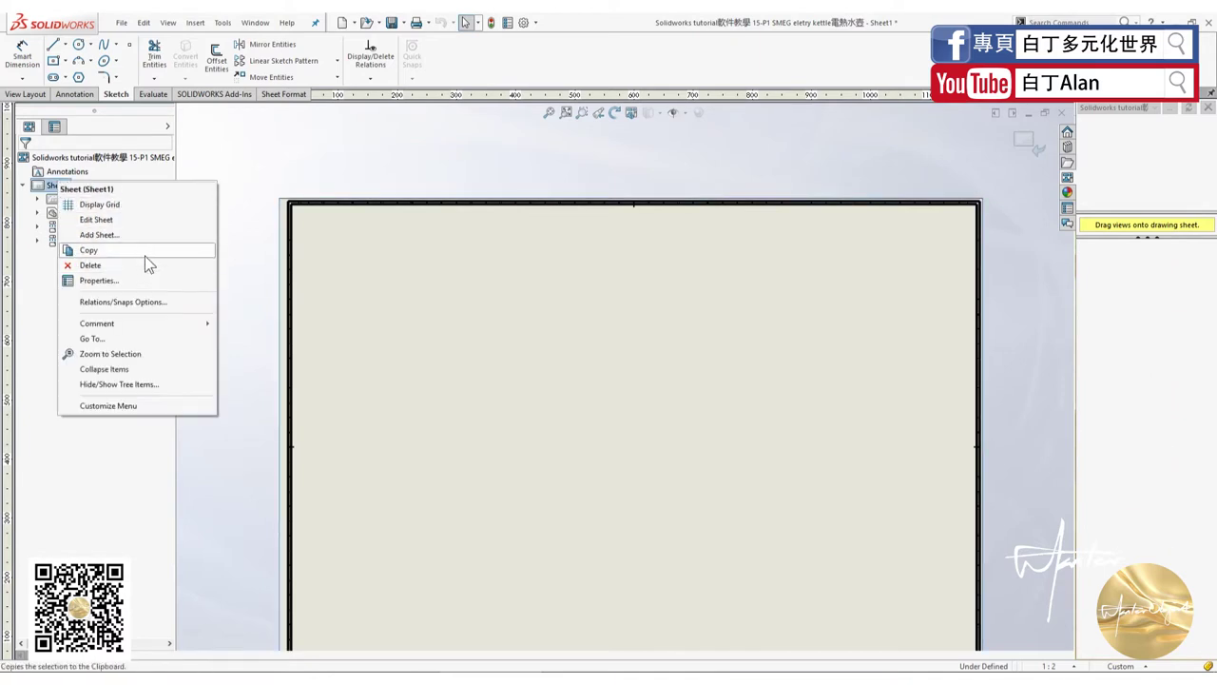
mouse_move(97, 323)
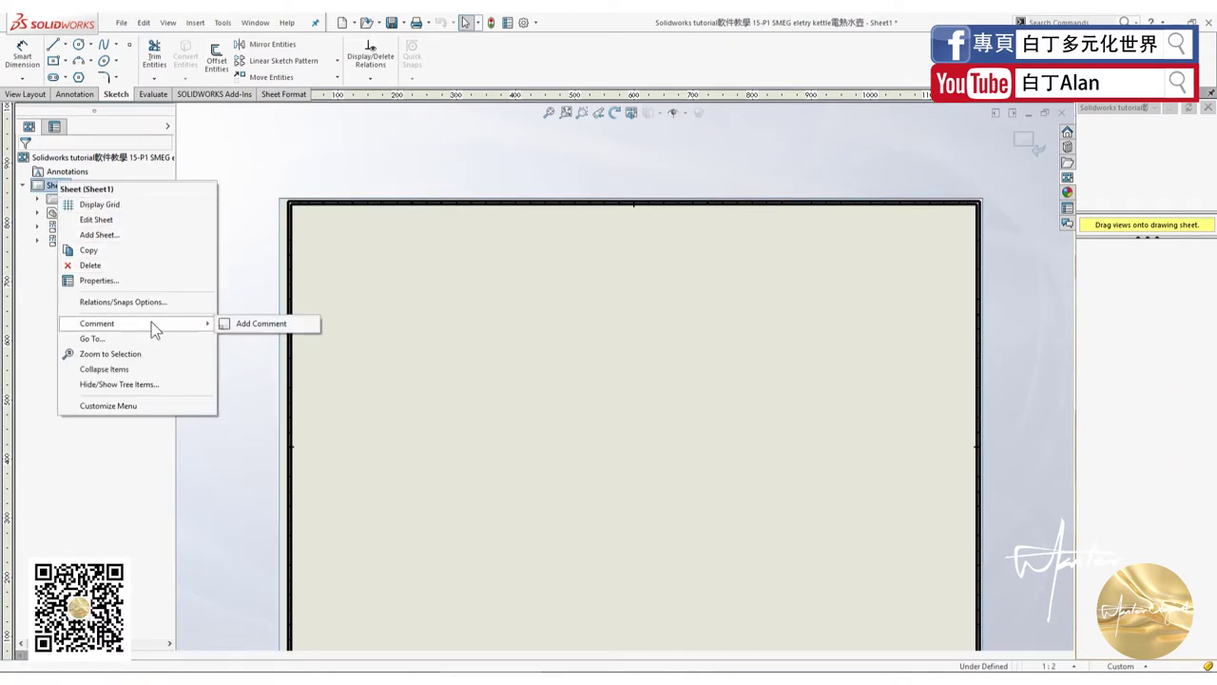
click(95, 220)
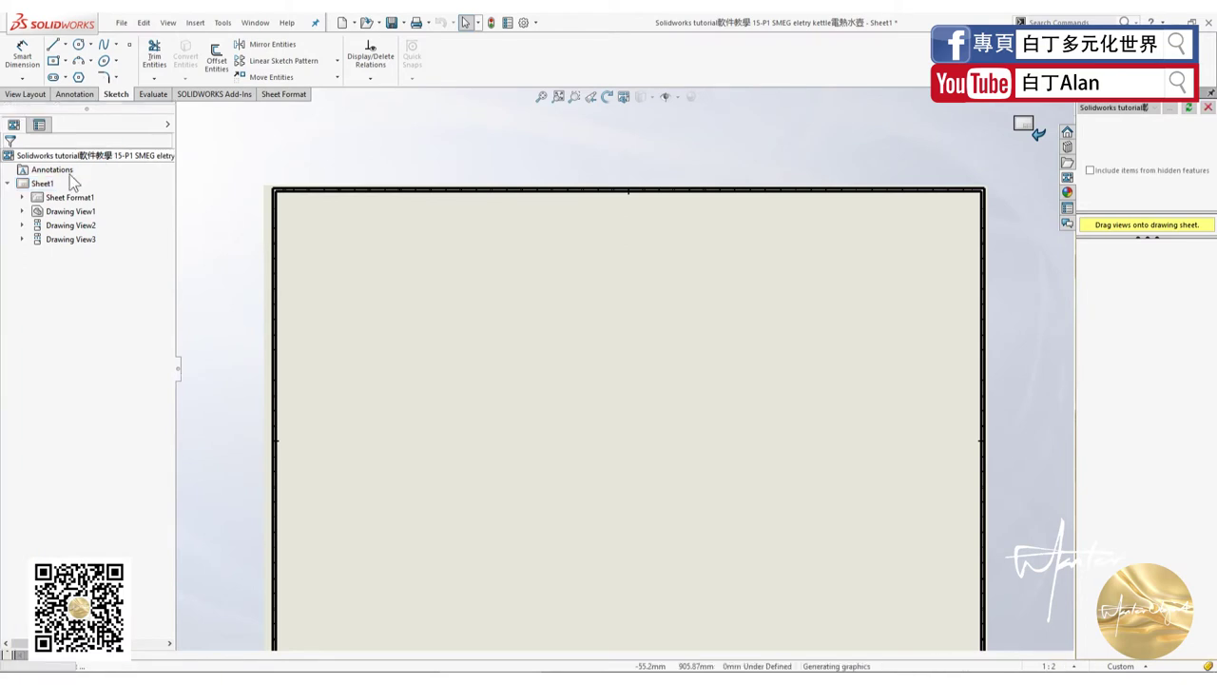
right_click(45, 188)
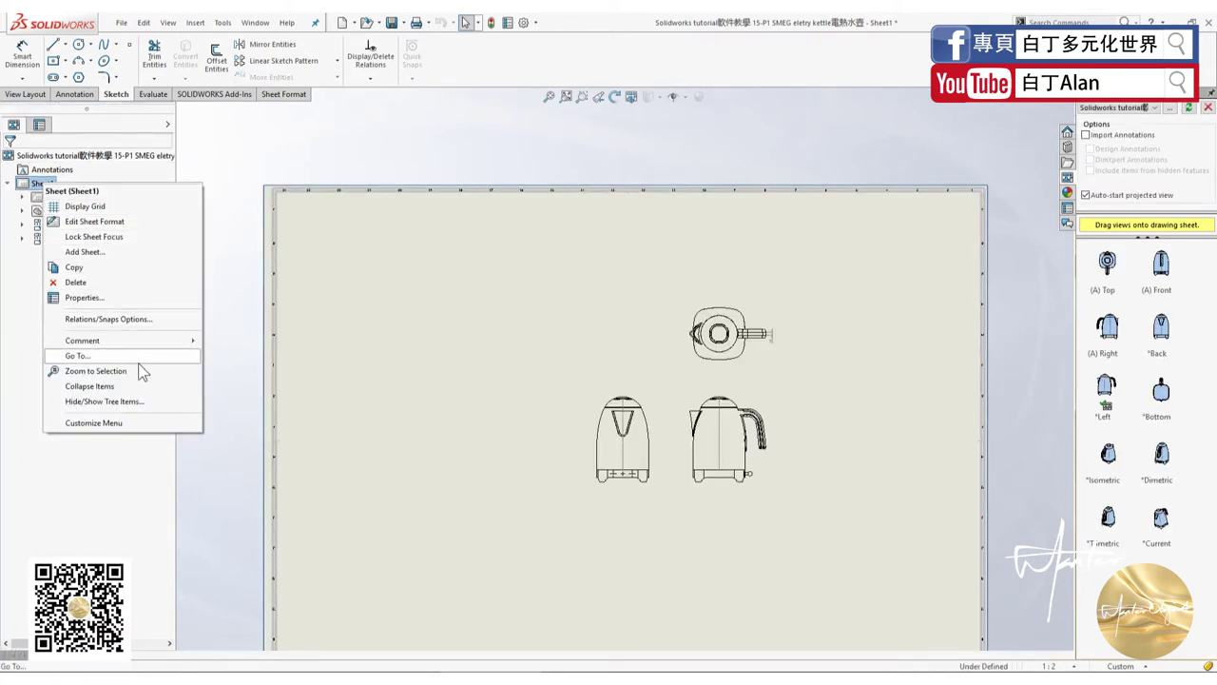
click(116, 207)
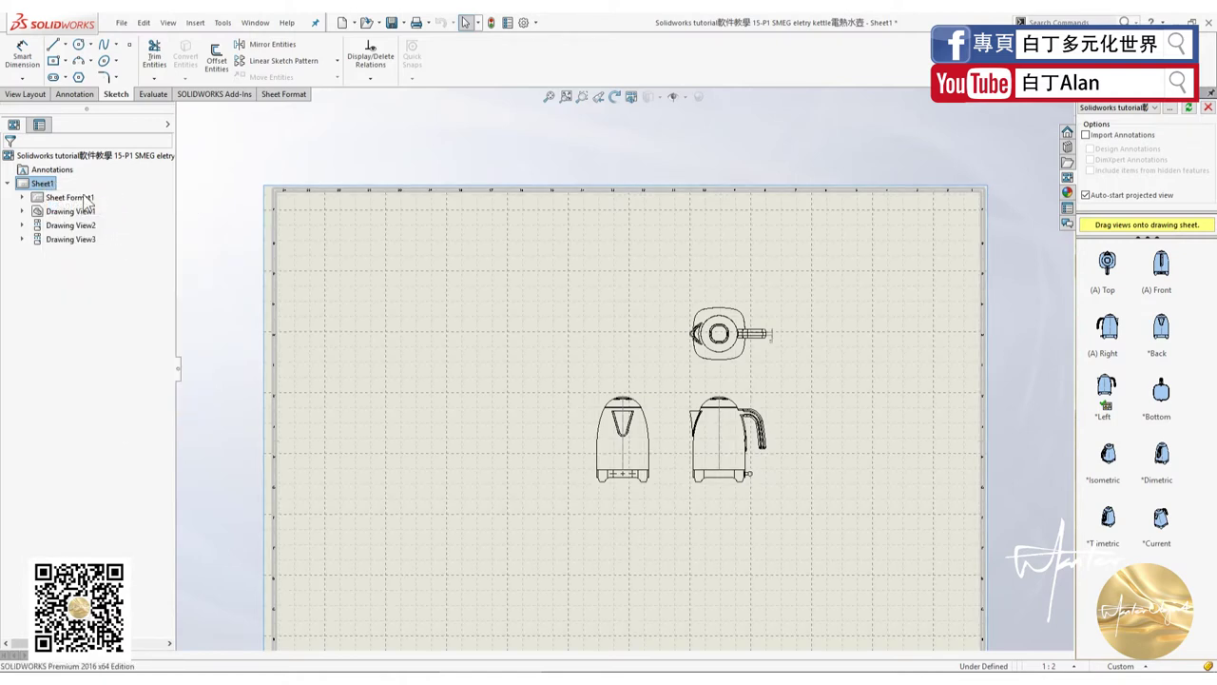
right_click(48, 184)
click(81, 209)
right_click(47, 184)
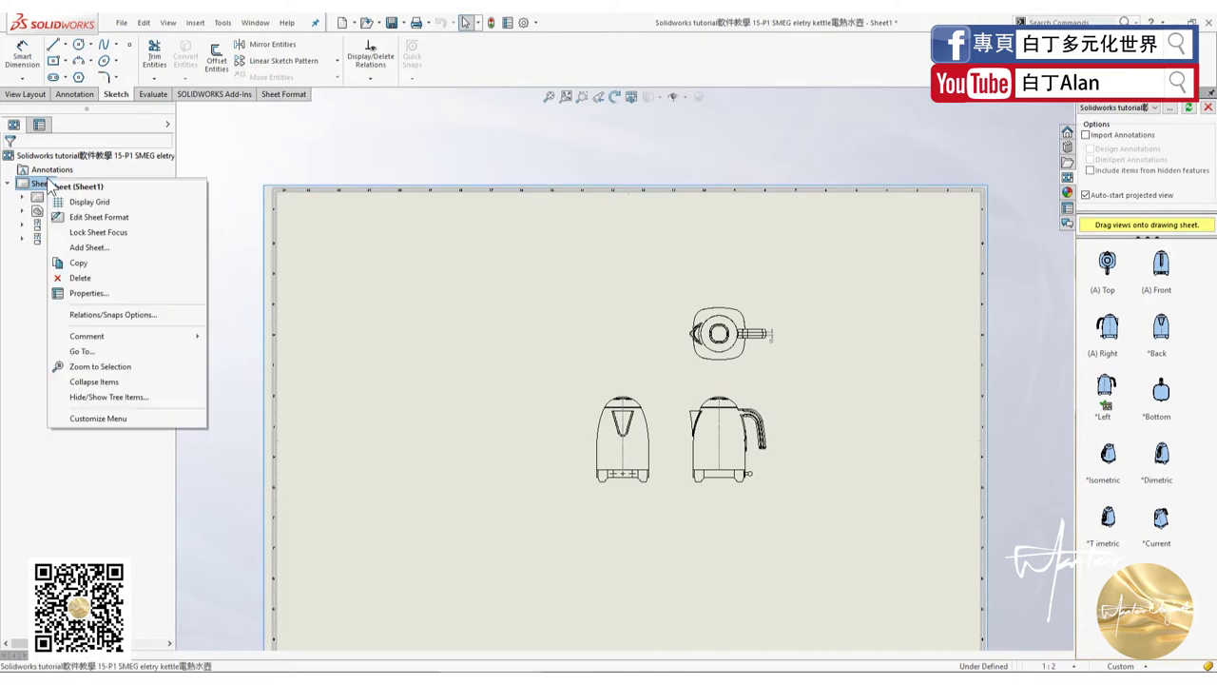
Change the sheet size in Sheet Properties to A2 (ISO), 594 × 420 mm.
click(88, 293)
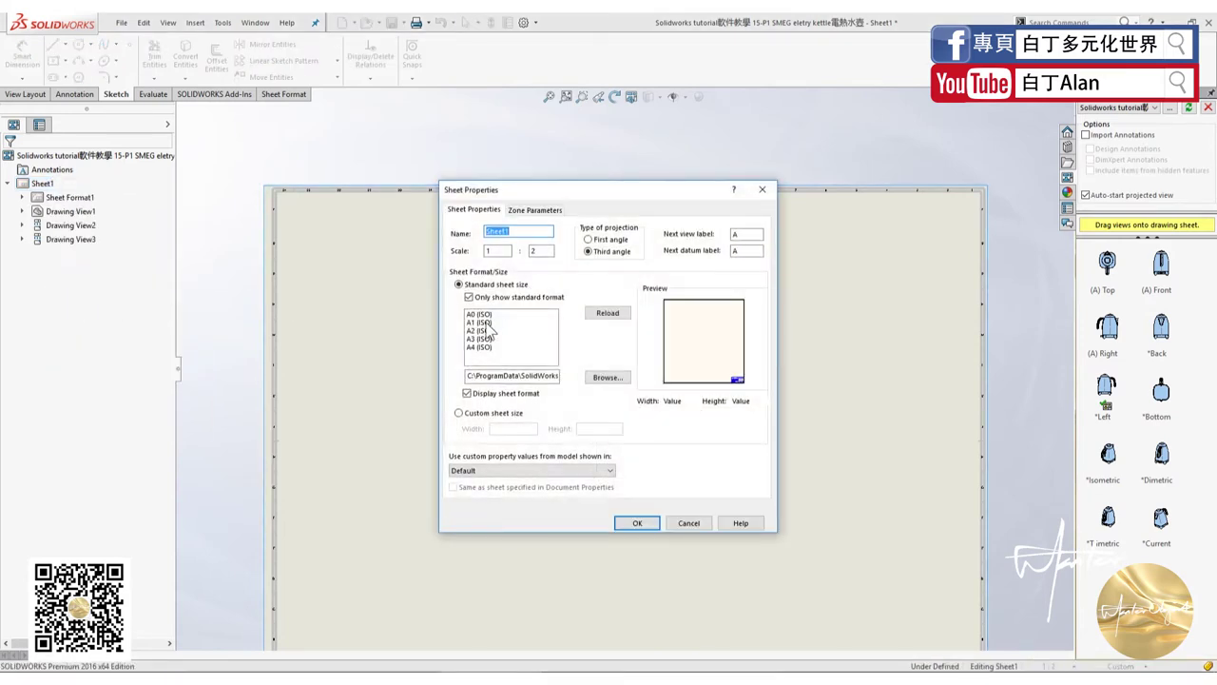
click(489, 323)
click(486, 330)
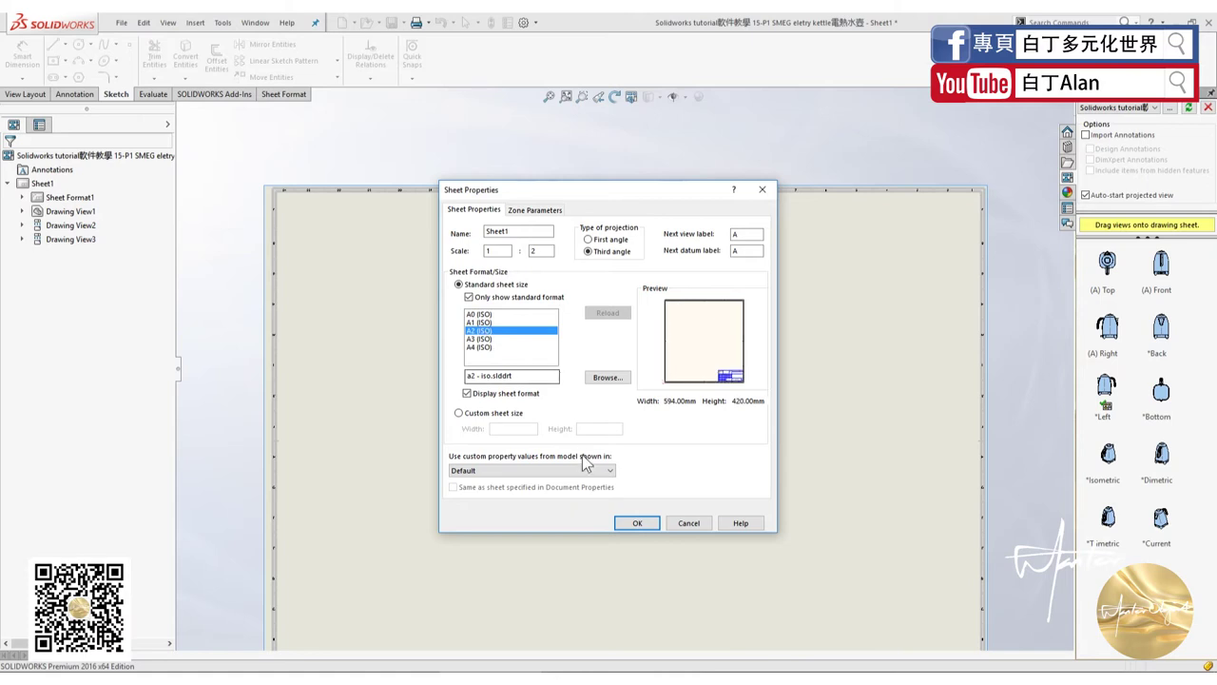
click(639, 523)
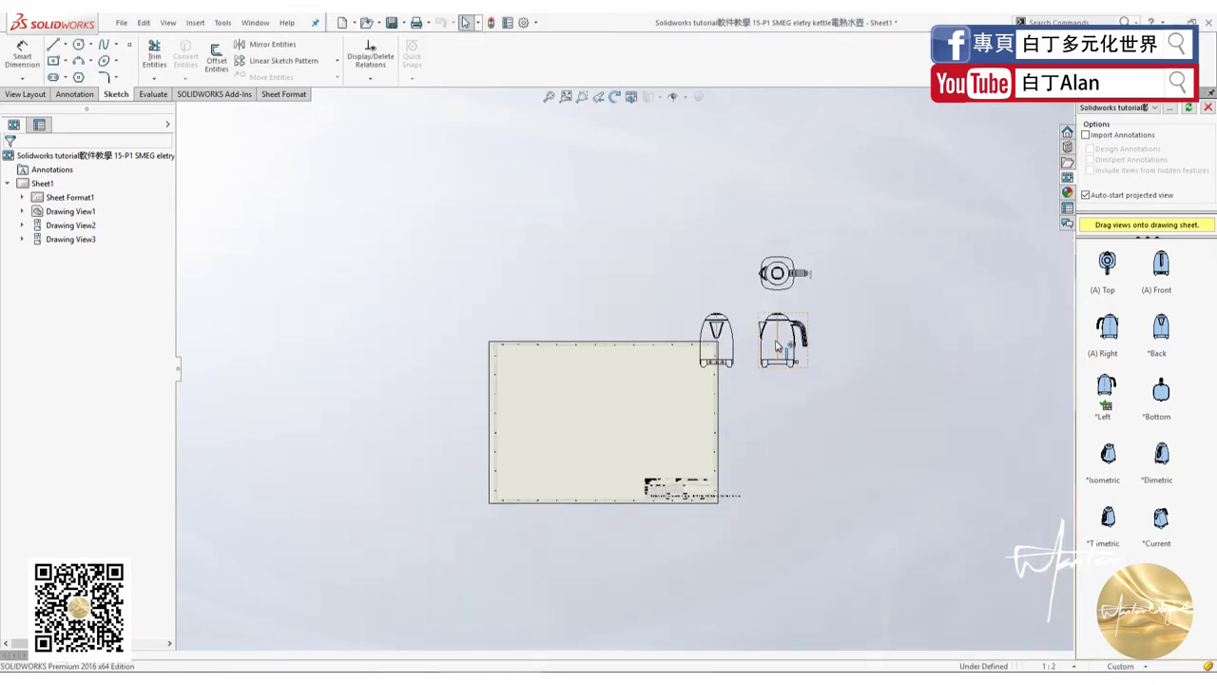
Move the front view to the A2 sheet's lower left, with side view beside and top view above.
click(778, 339)
scroll(823, 364, down, 2)
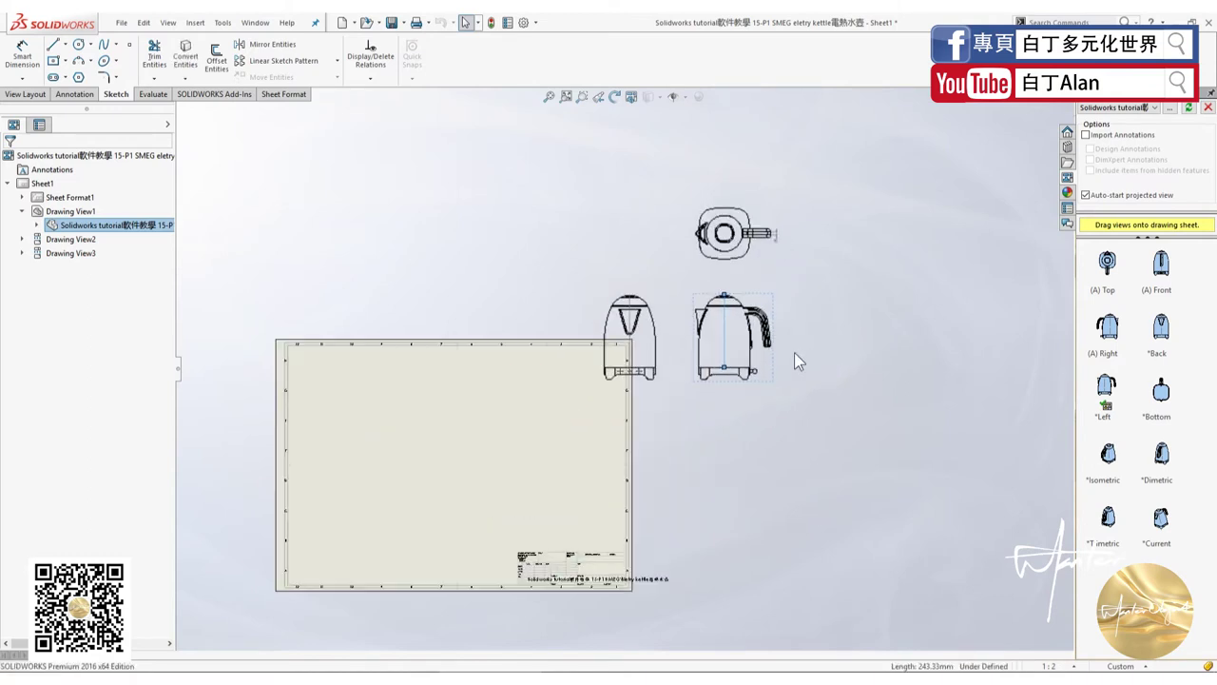
drag(778, 329, 455, 478)
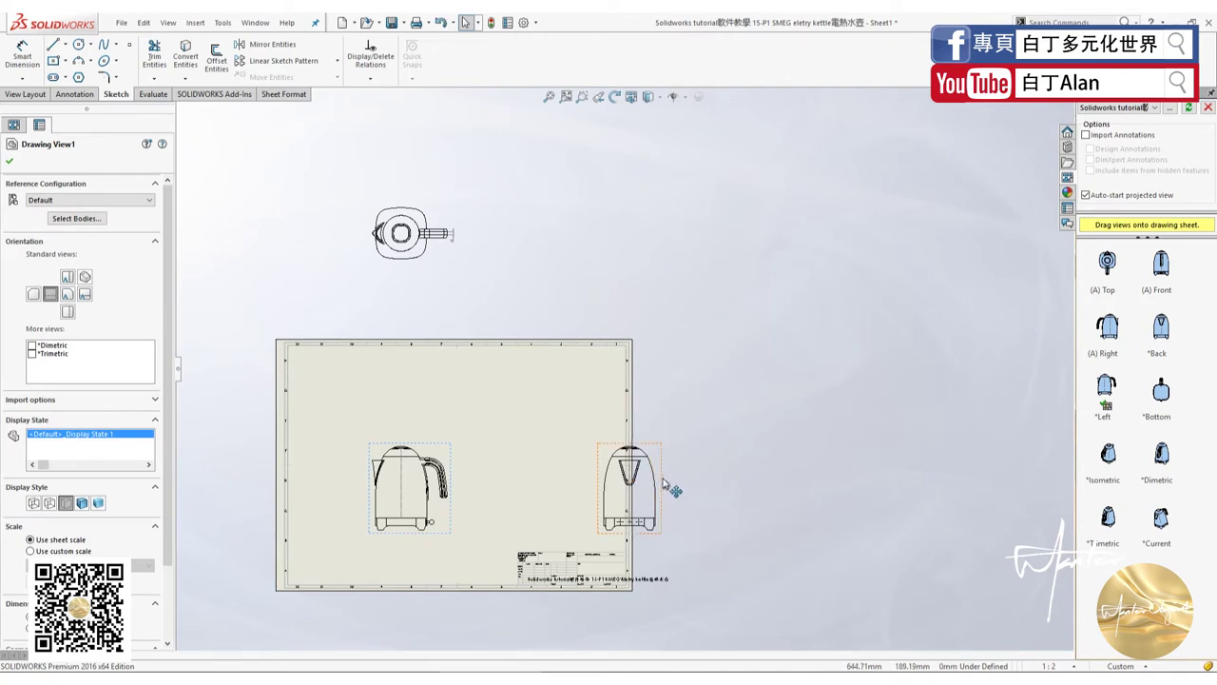
click(550, 485)
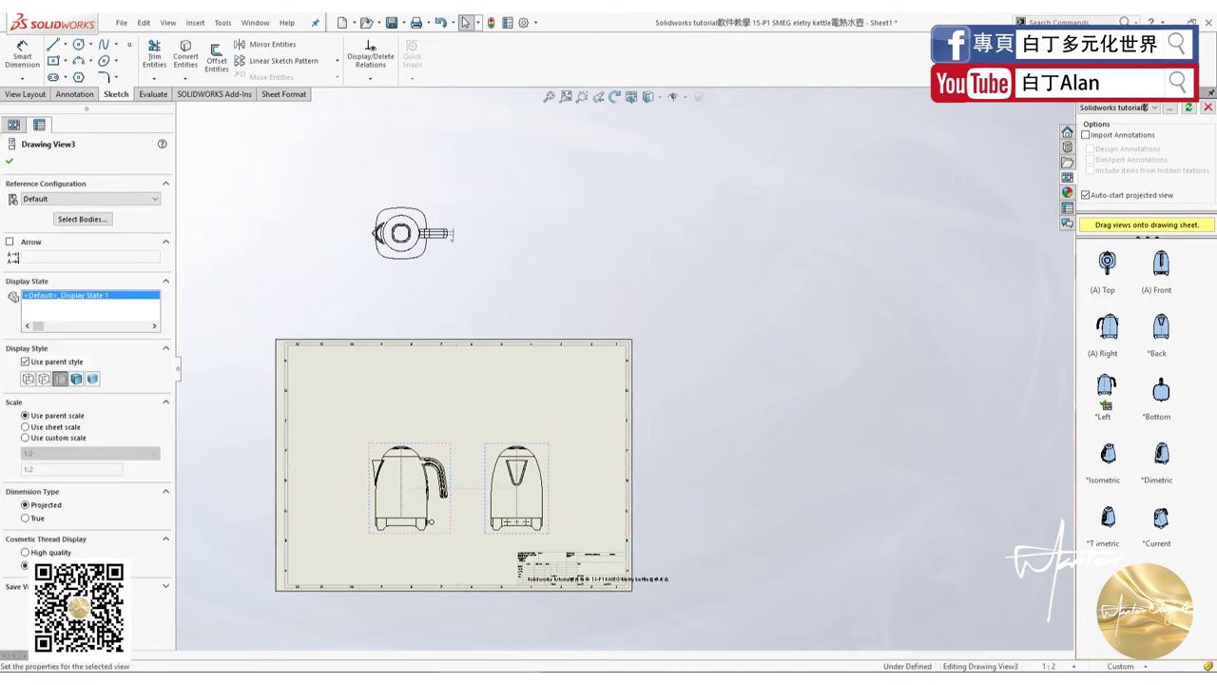
click(439, 399)
scroll(438, 434, up, 3)
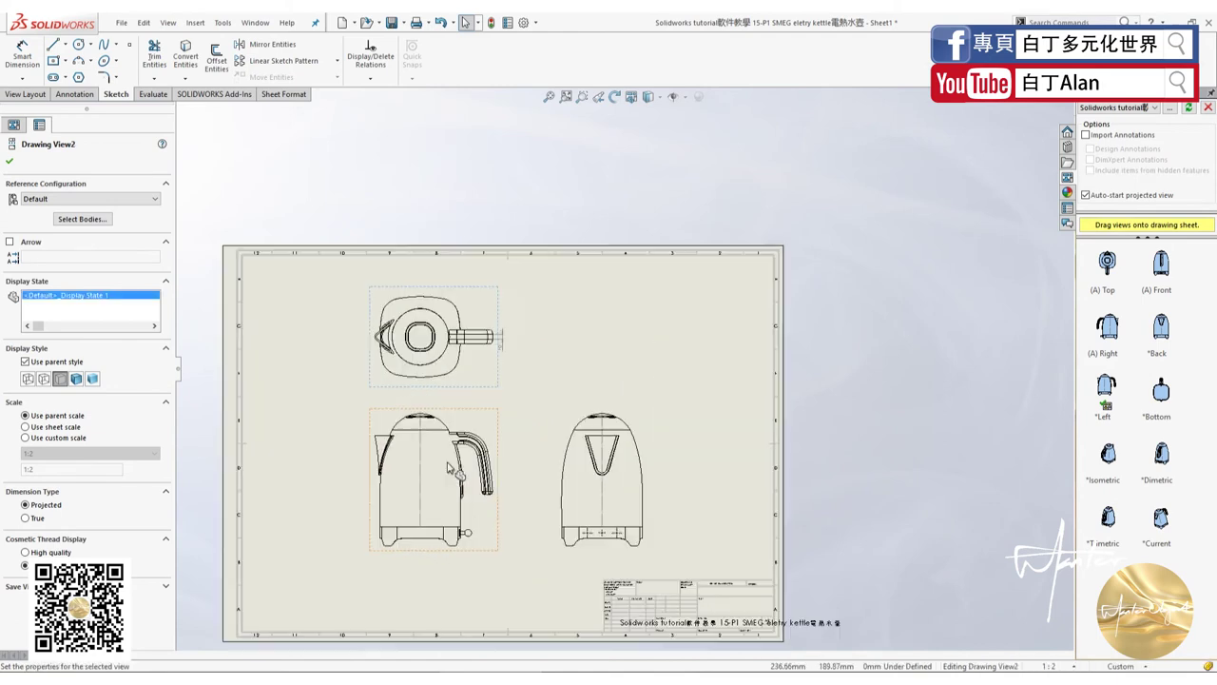
click(557, 351)
scroll(563, 369, down, 1)
scroll(567, 381, down, 1)
scroll(568, 386, down, 1)
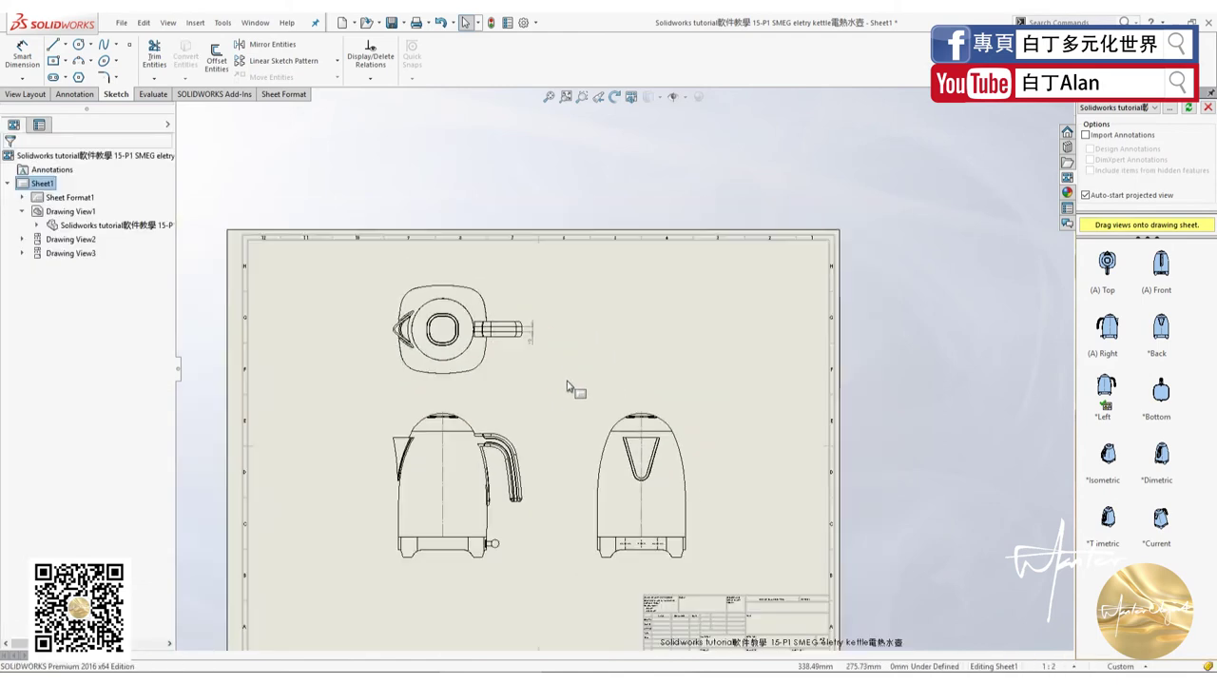
scroll(568, 386, up, 1)
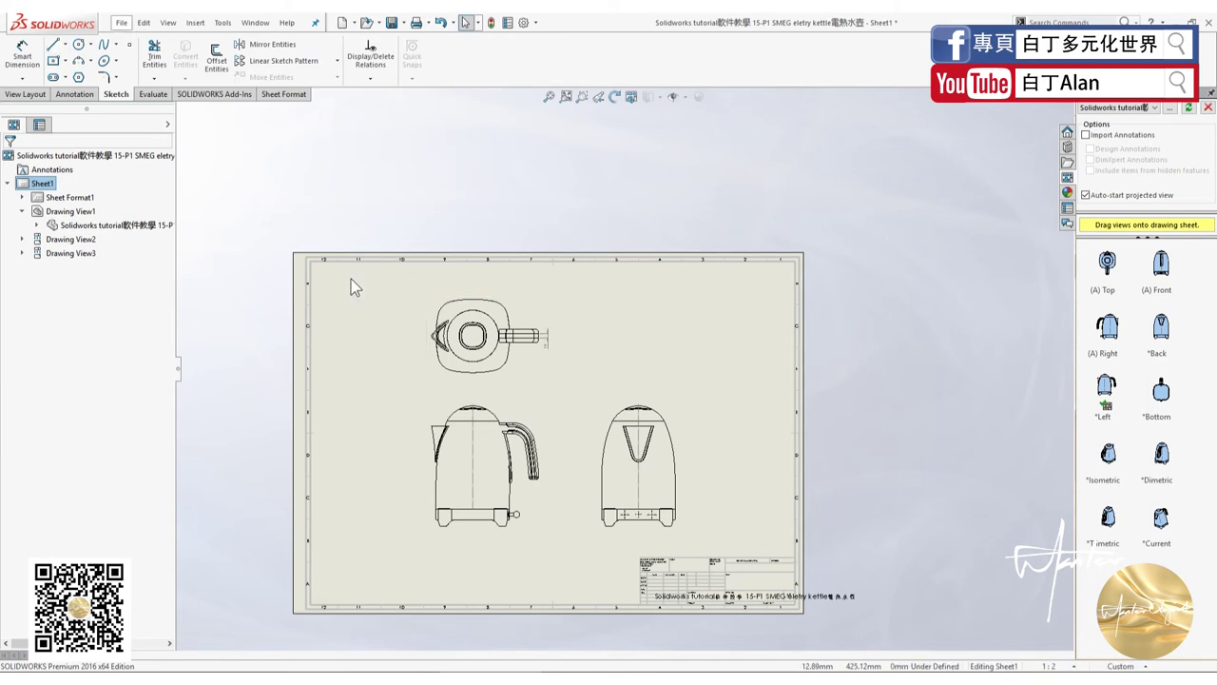